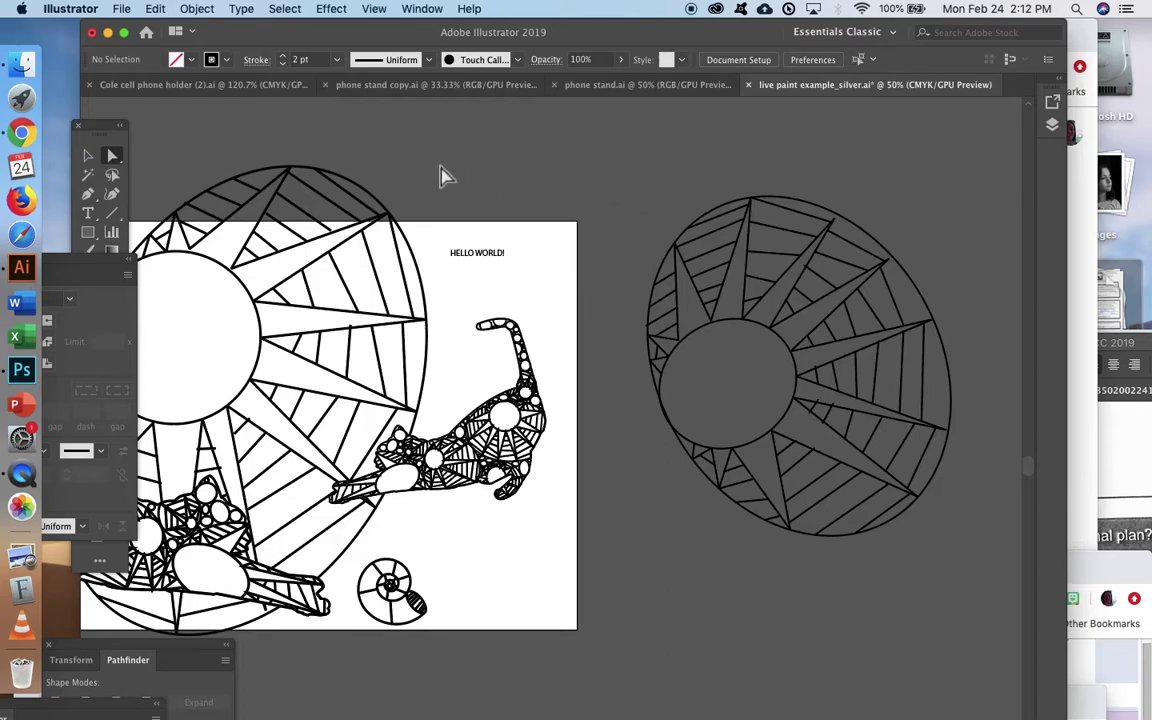
# Move the floating Stroke panel away from the toolbox so that all drawing tools are uncovered
pyautogui.moveTo(110, 272)
pyautogui.mouseDown()
pyautogui.moveTo(275, 303)
pyautogui.moveTo(355, 167)
pyautogui.mouseUp()
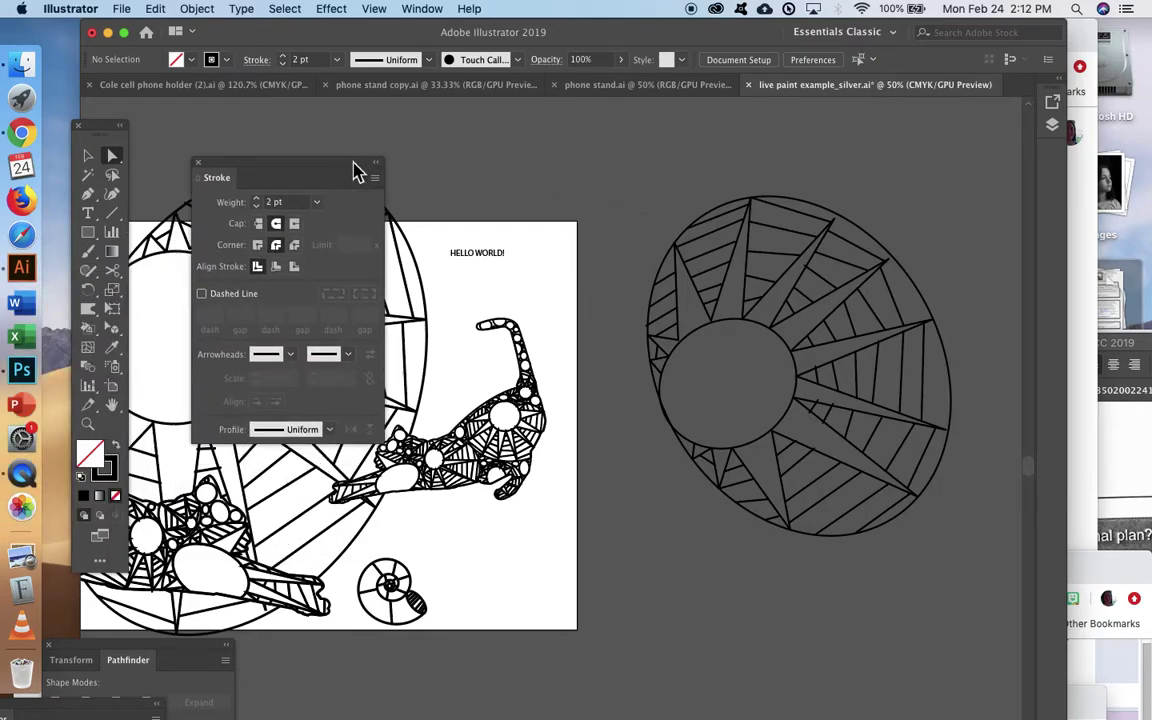
pyautogui.scroll(-4, 493, 448)
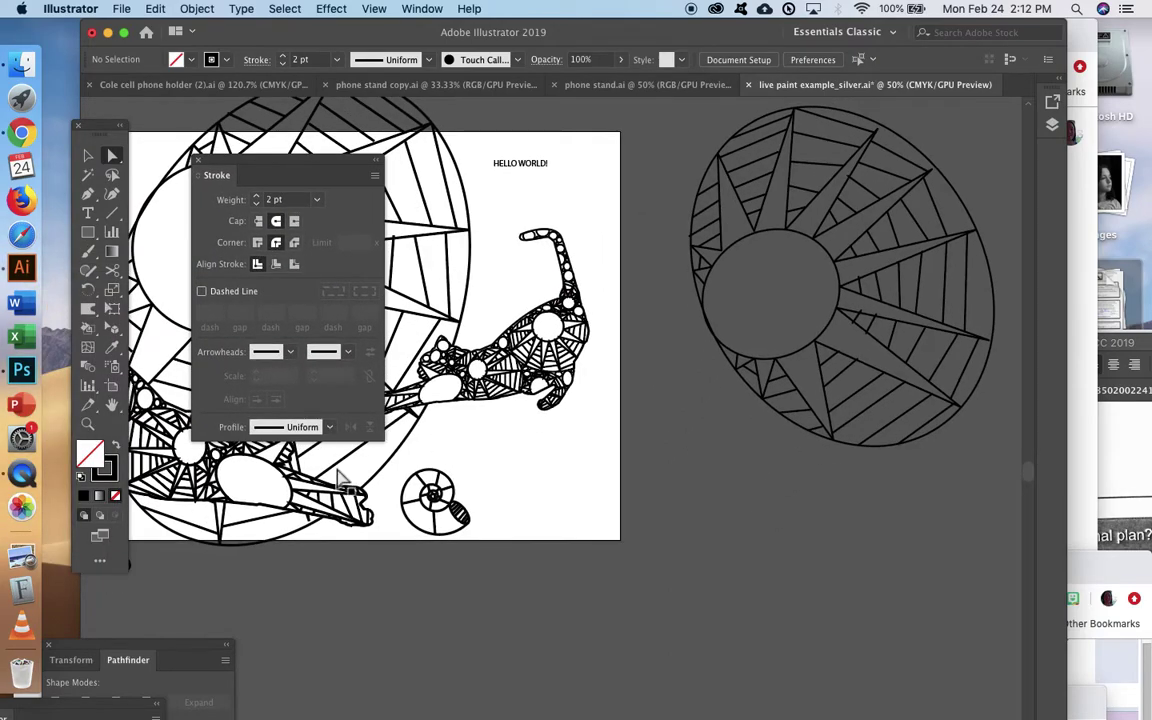
pyautogui.scroll(3, 689, 257)
# Select the entire oval sun-and-web drawing beside the artboard and make it a Live Paint group
pyautogui.moveTo(617, 152); pyautogui.dragTo(1008, 600)
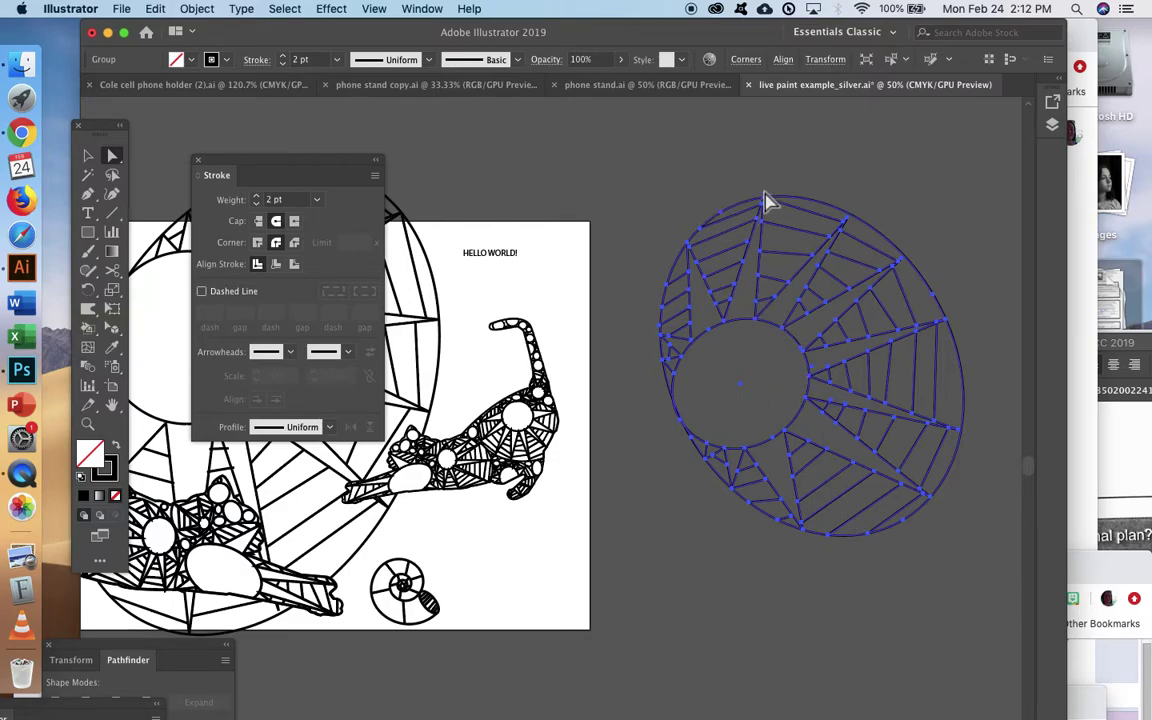
pyautogui.click(197, 9)
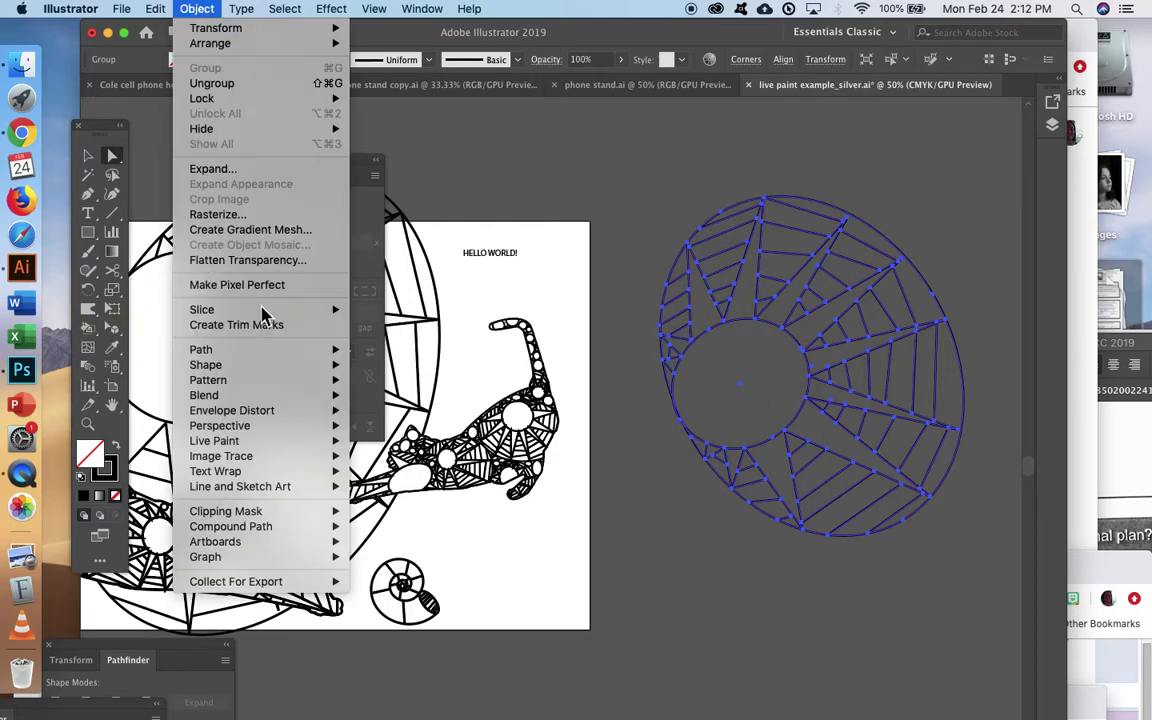
pyautogui.moveTo(254, 447)
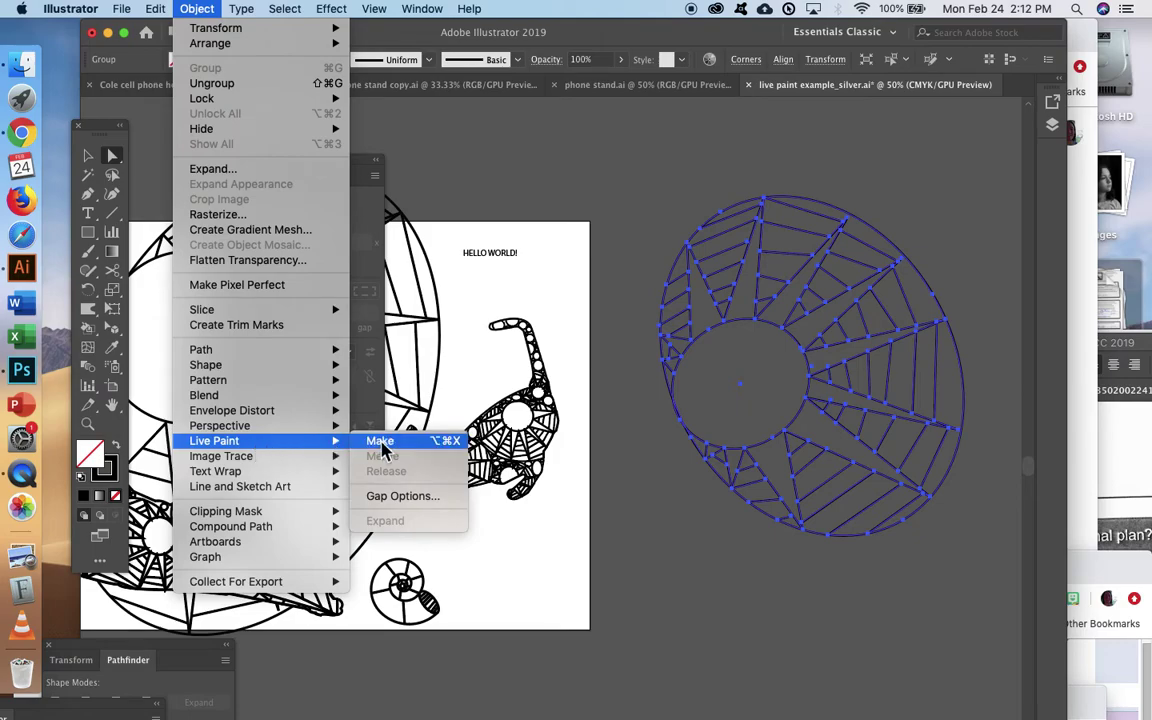
pyautogui.click(780, 170)
pyautogui.click(630, 206)
pyautogui.click(969, 501)
pyautogui.click(913, 441)
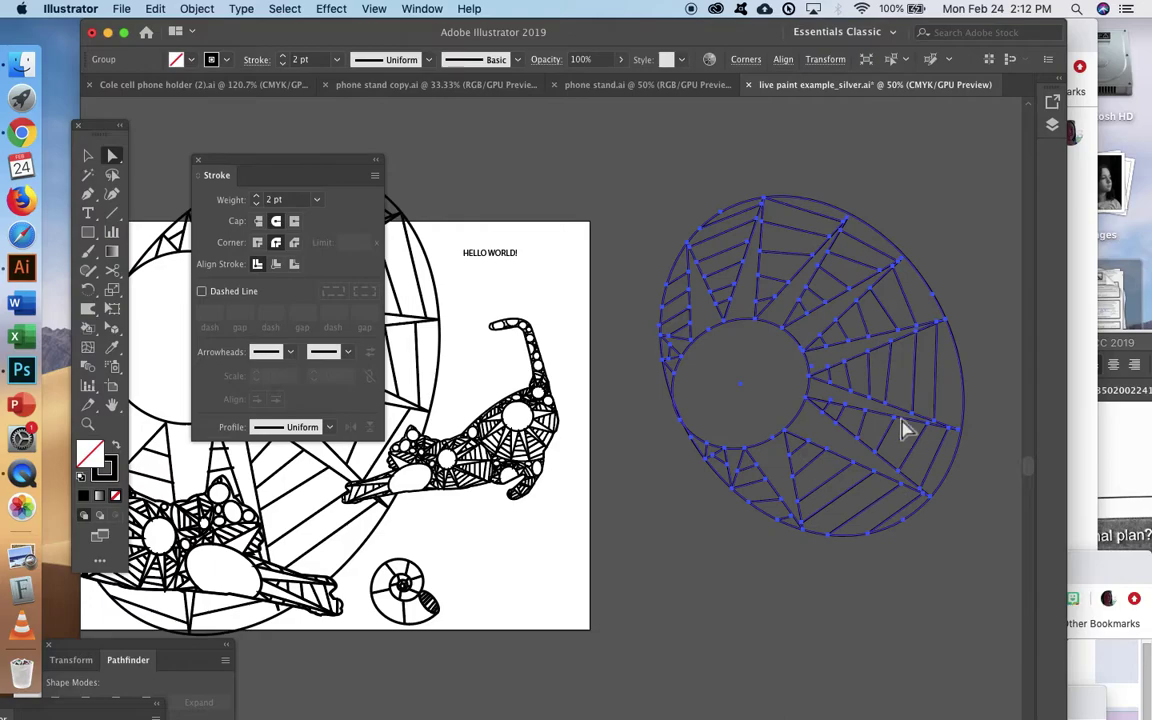
pyautogui.click(197, 8)
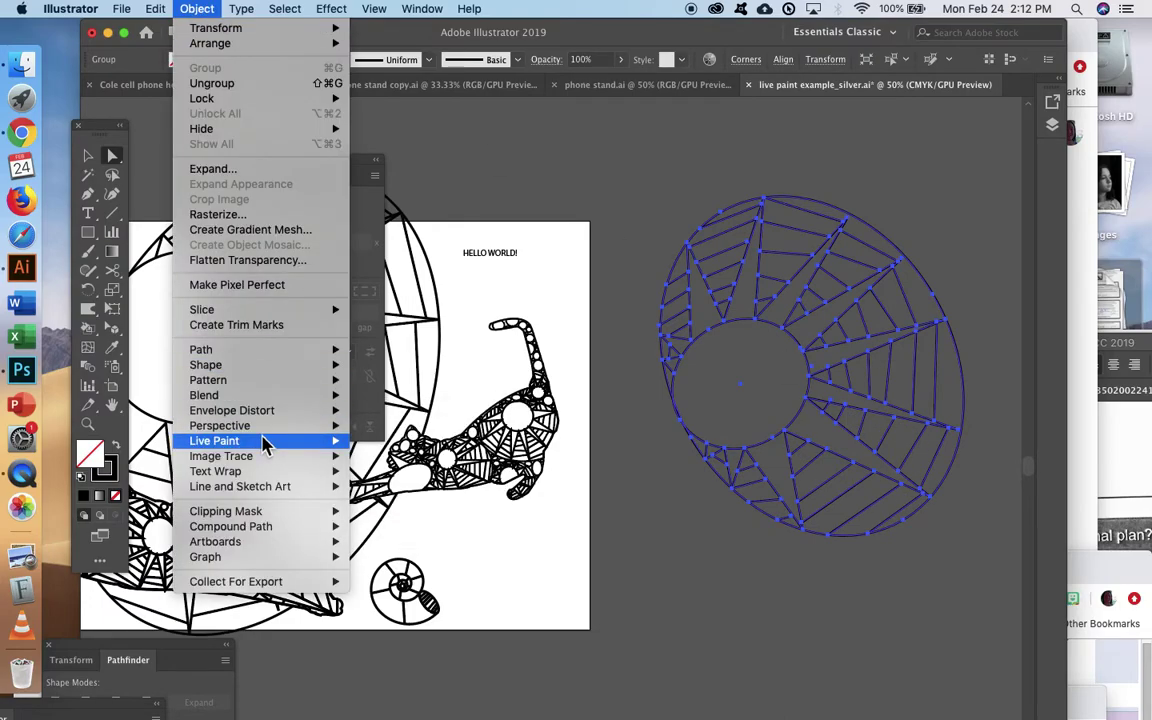
pyautogui.moveTo(343, 441)
pyautogui.click(382, 441)
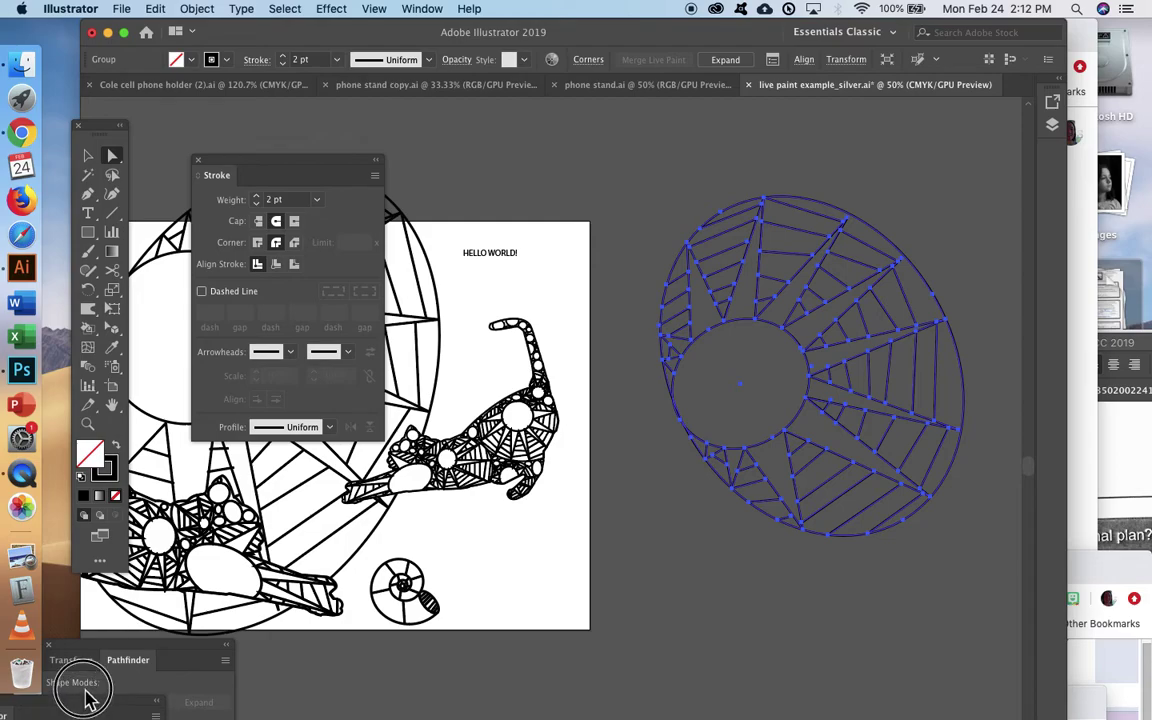
# Show the Color and Layers panels, and float Layers and Asset Export separately, clear of the oval drawing
pyautogui.press('F6')
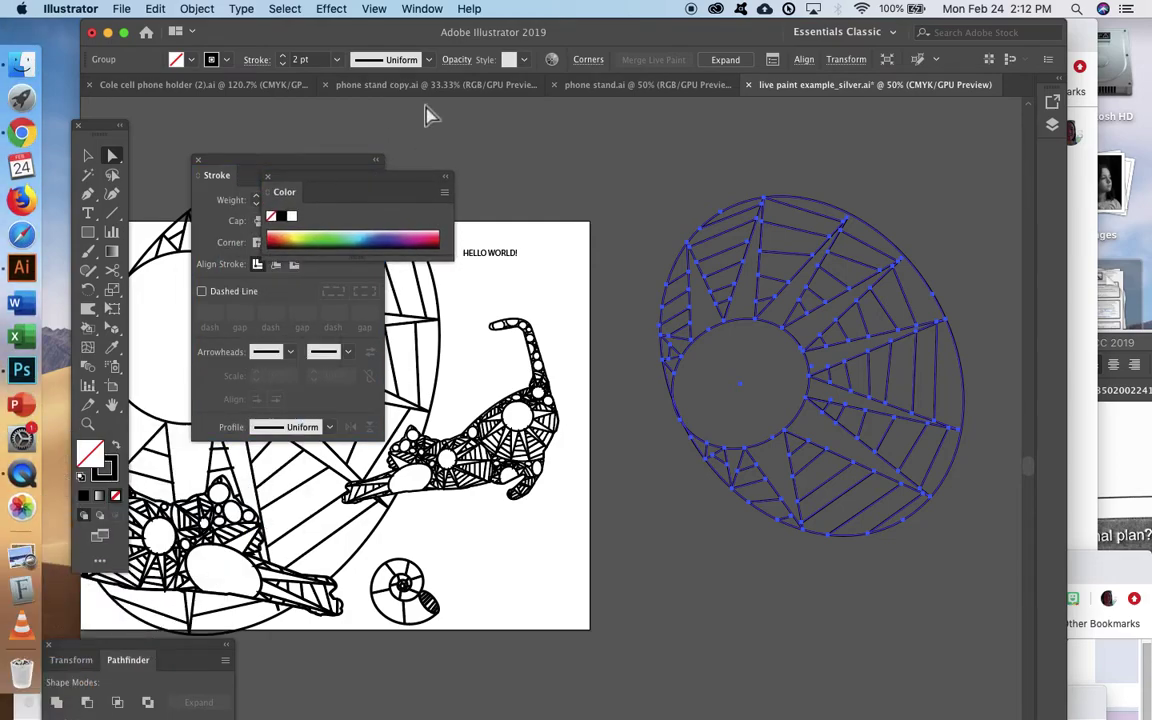
pyautogui.click(421, 9)
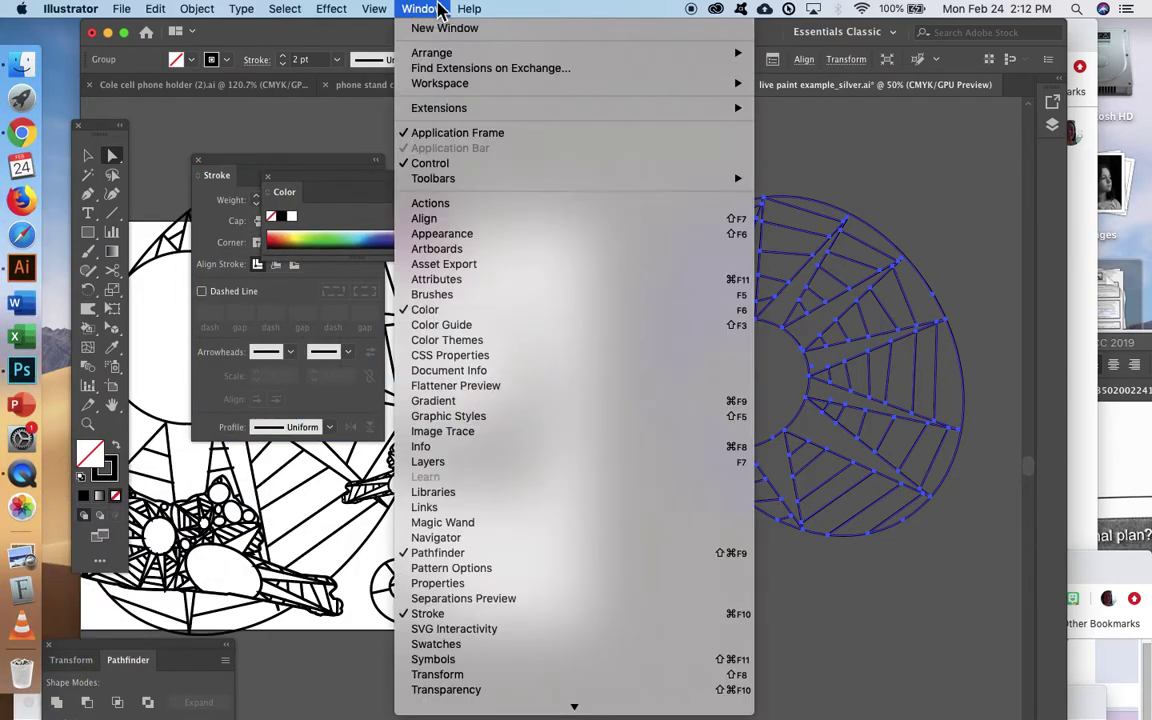
pyautogui.click(445, 461)
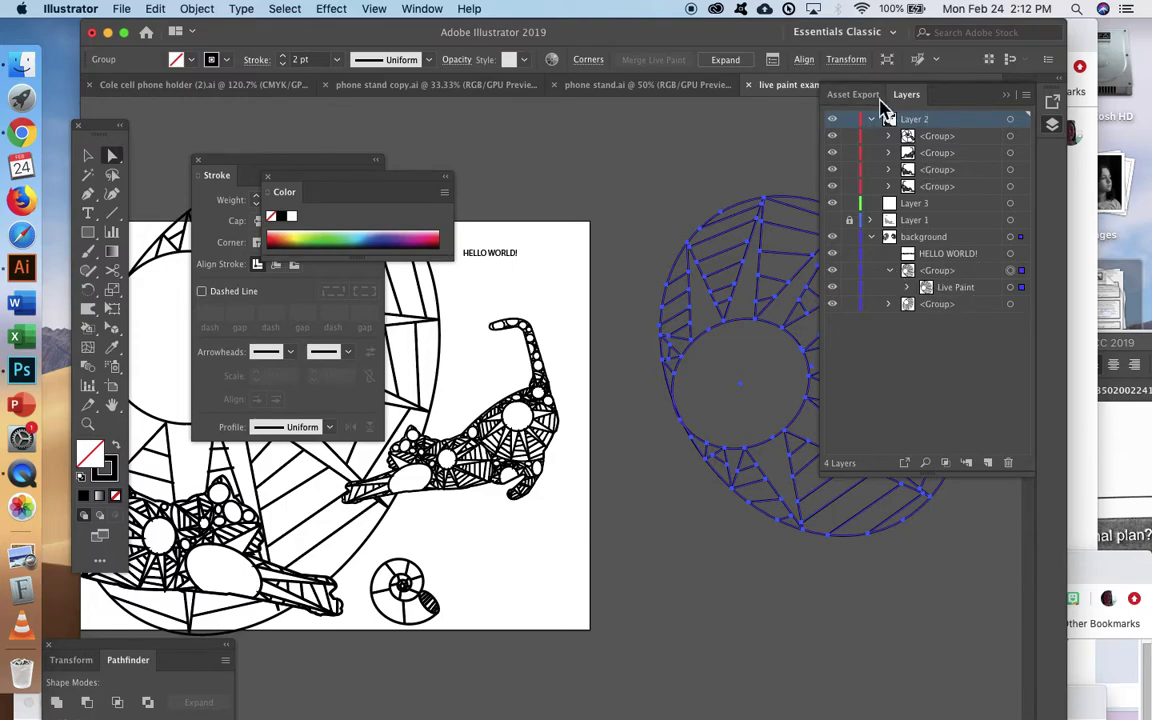
pyautogui.click(743, 144)
pyautogui.moveTo(845, 103); pyautogui.dragTo(1052, 600)
pyautogui.moveTo(874, 90); pyautogui.dragTo(565, 632)
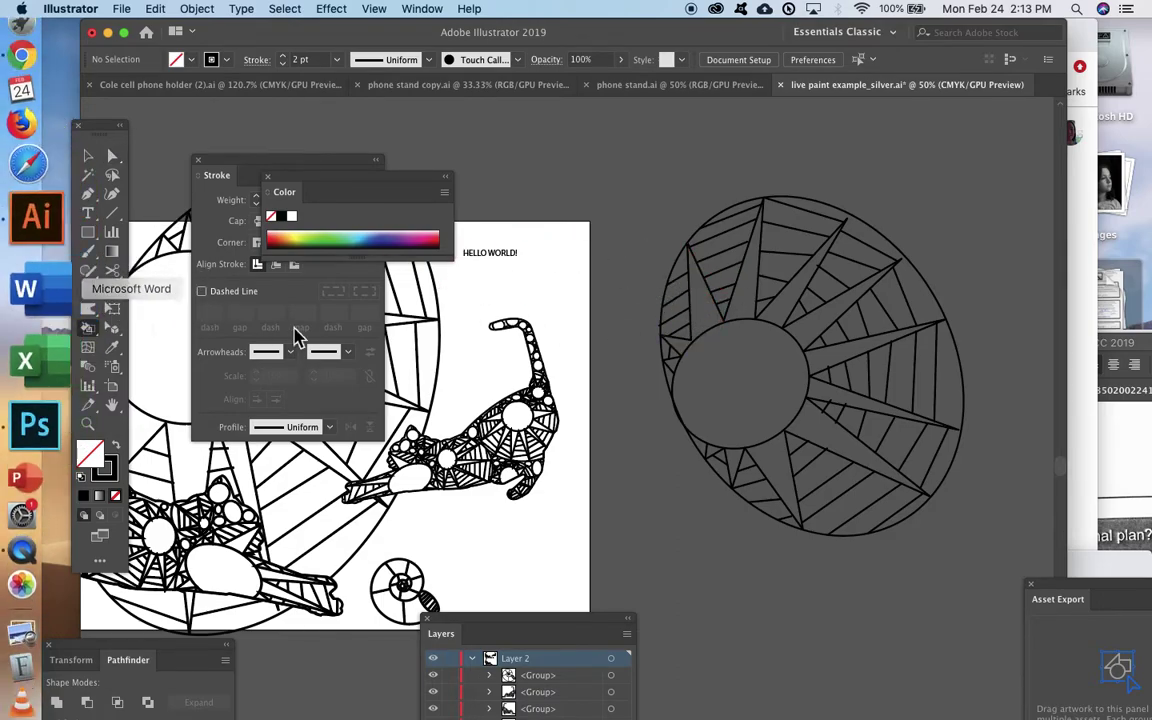
# Select the oval Live Paint group and paint its central circle black, using swapped fill and stroke colours
pyautogui.click(87, 157)
pyautogui.click(936, 518)
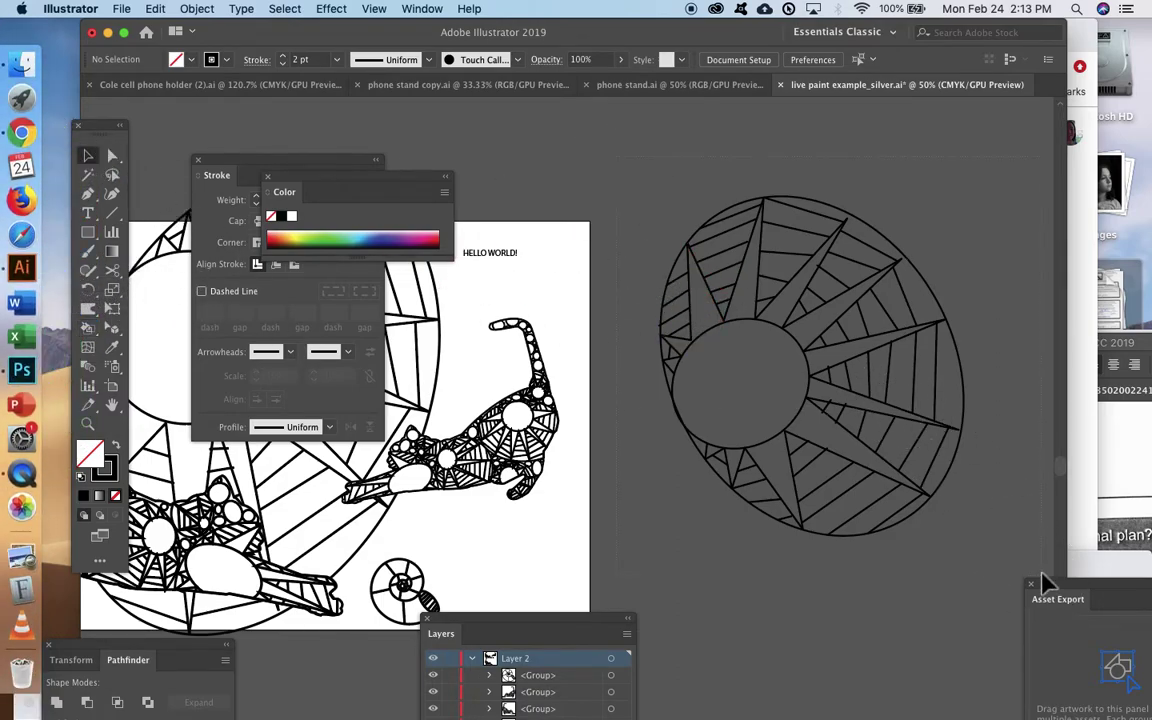
pyautogui.rightClick(1045, 583)
pyautogui.click(625, 176)
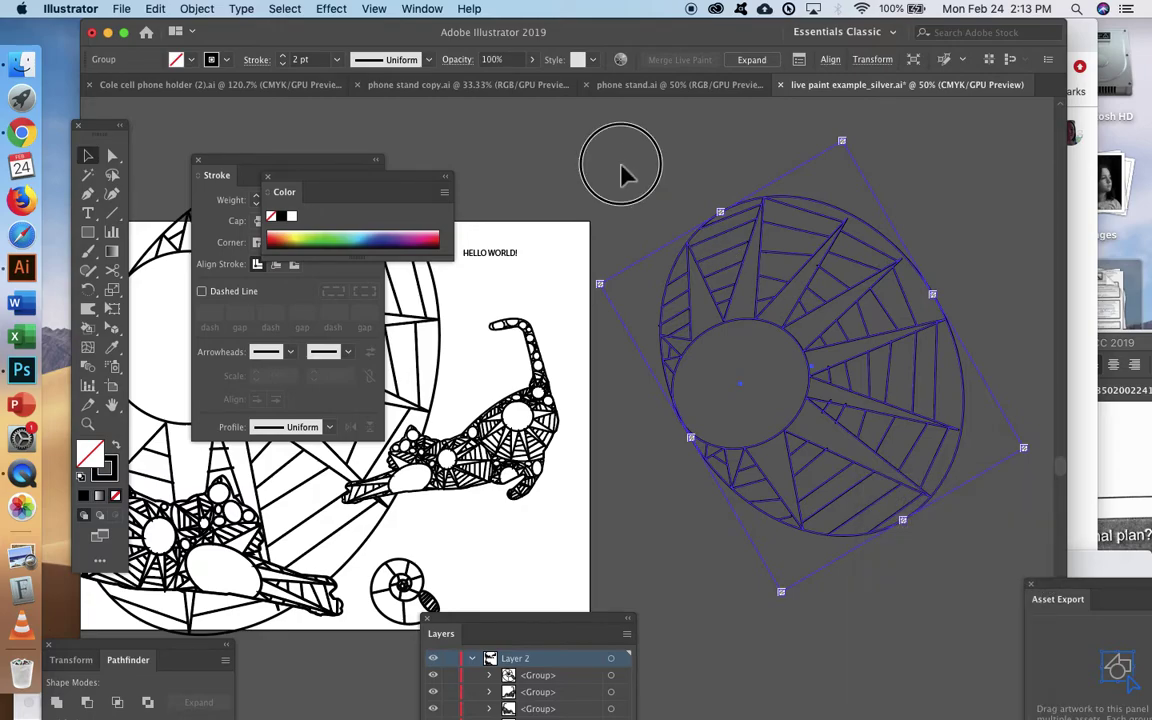
pyautogui.click(620, 172)
pyautogui.click(872, 378)
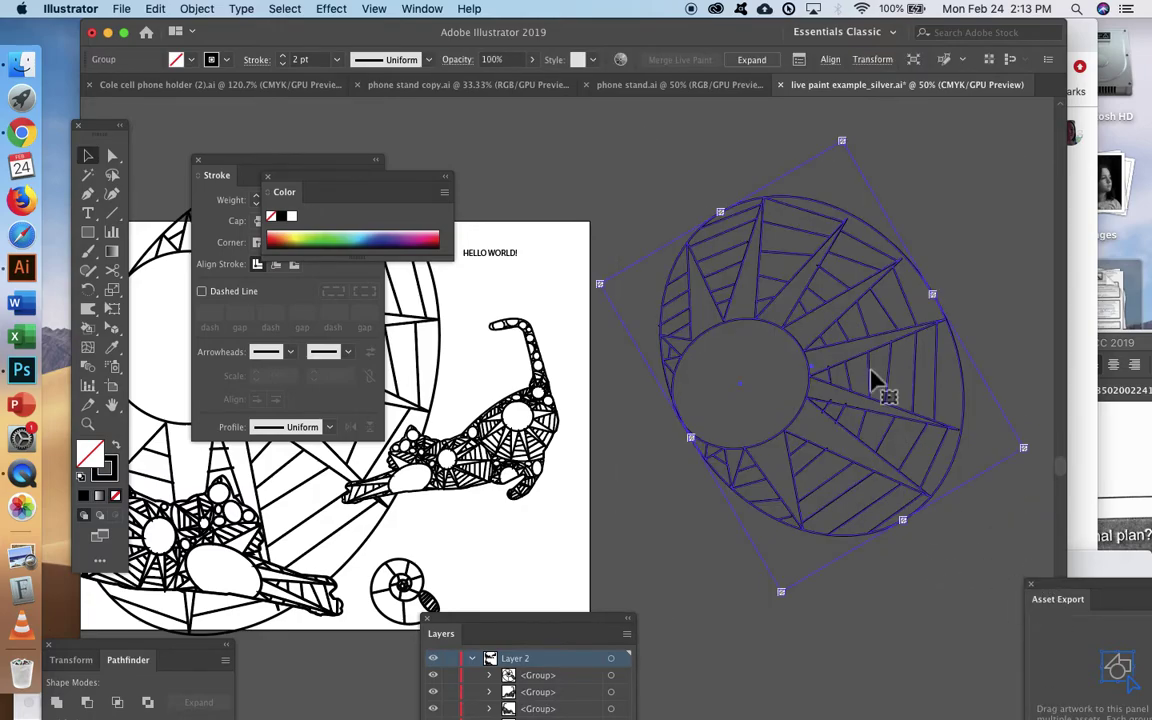
pyautogui.press('k')
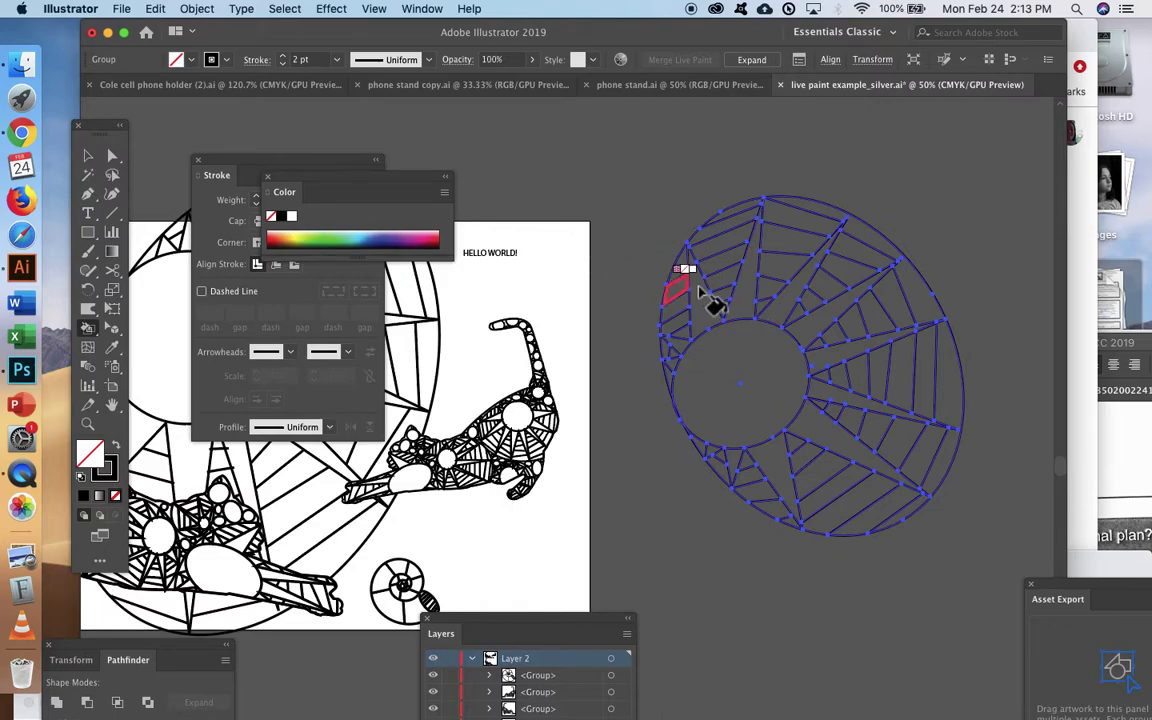
pyautogui.hotkey('shift', 'x')
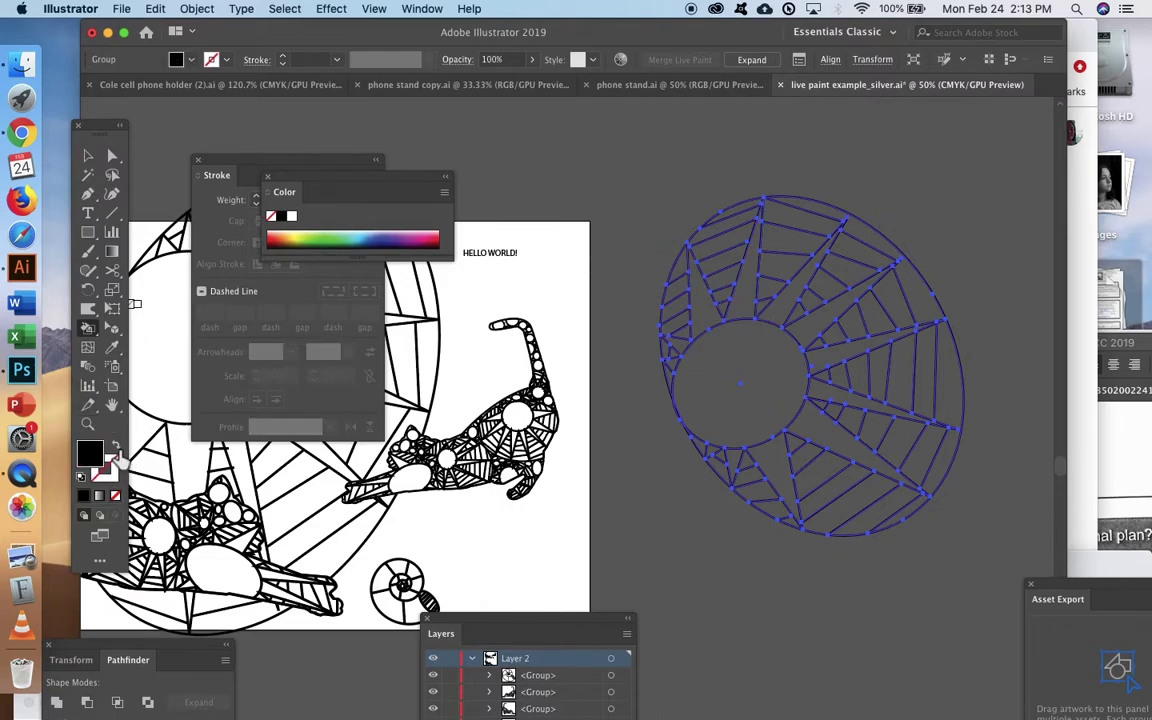
pyautogui.click(752, 395)
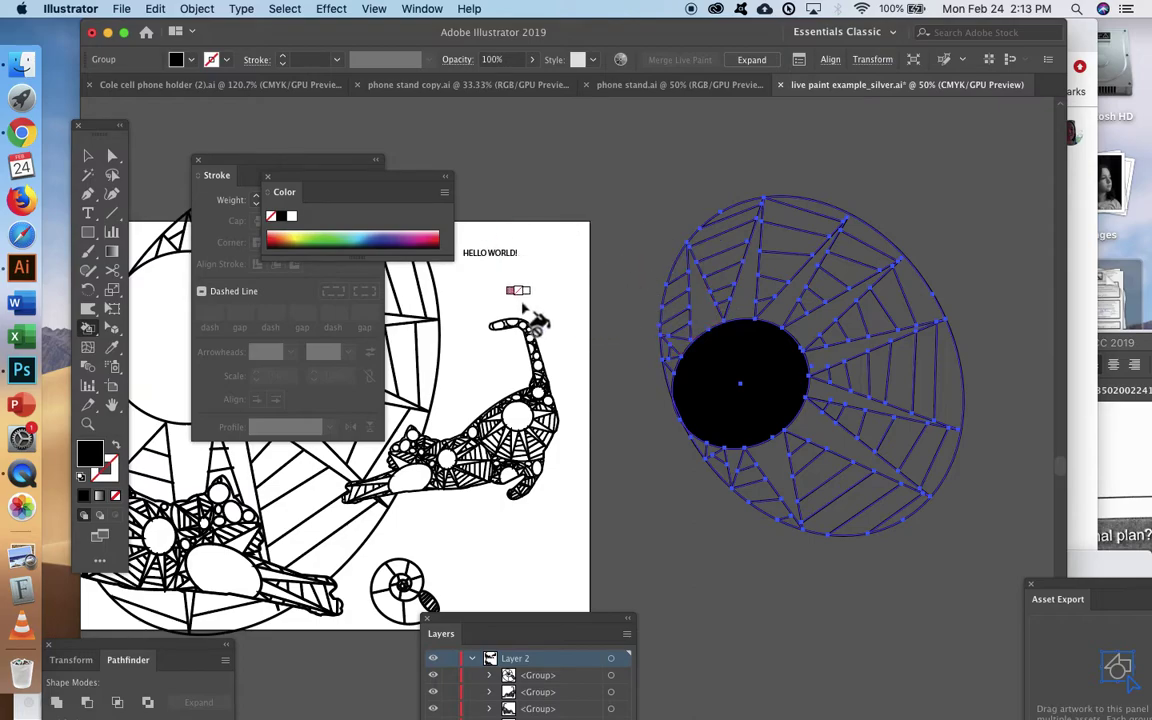
# Paint the small web segment above the circle and the rays along its upper-right to lower edge black with the Live Paint Bucket
pyautogui.moveTo(88, 328); pyautogui.dragTo(119, 342)
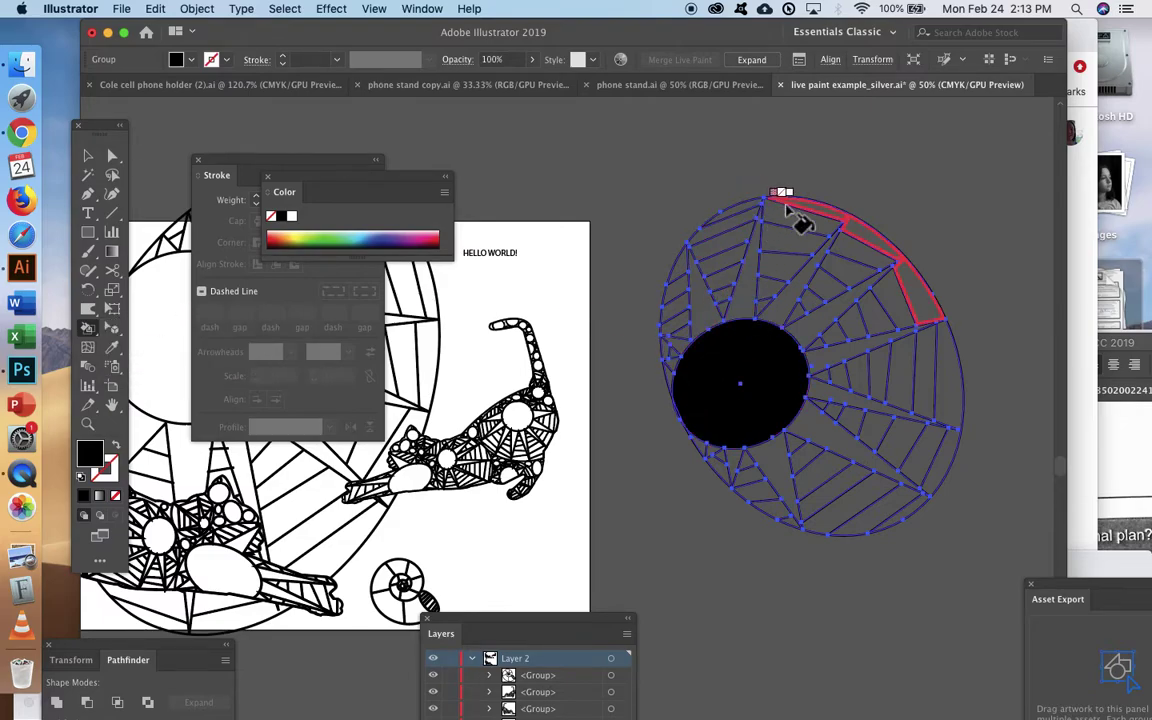
pyautogui.click(771, 287)
pyautogui.click(808, 318)
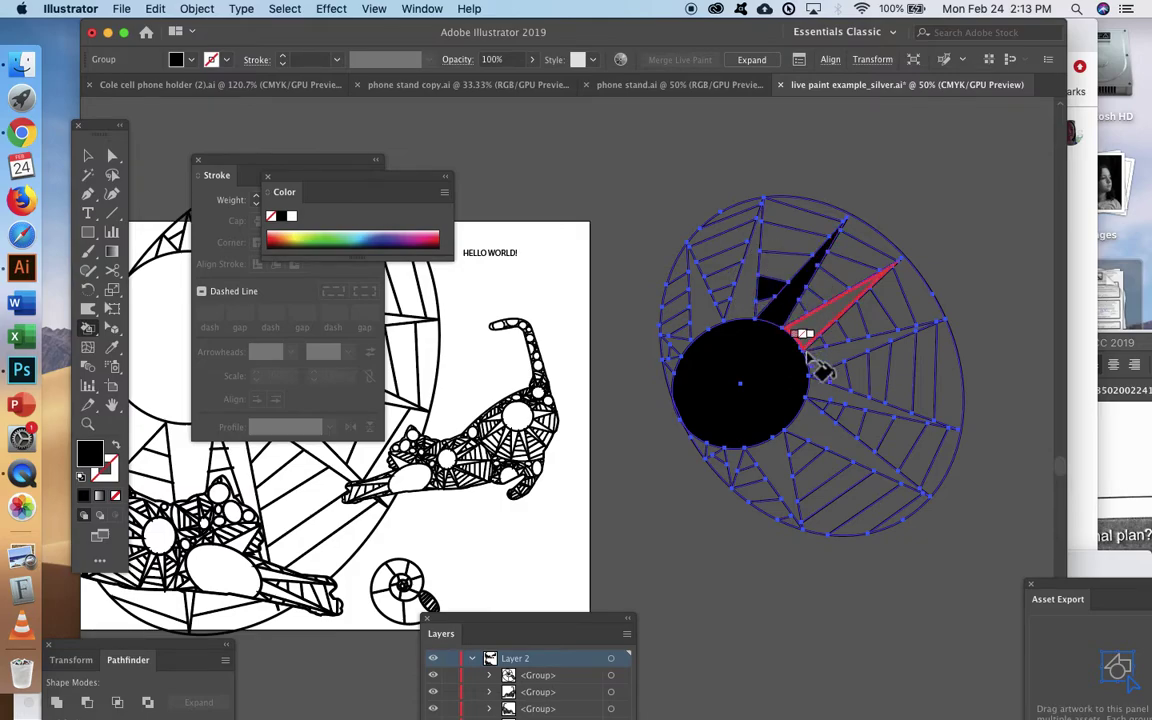
pyautogui.click(822, 350)
pyautogui.click(825, 376)
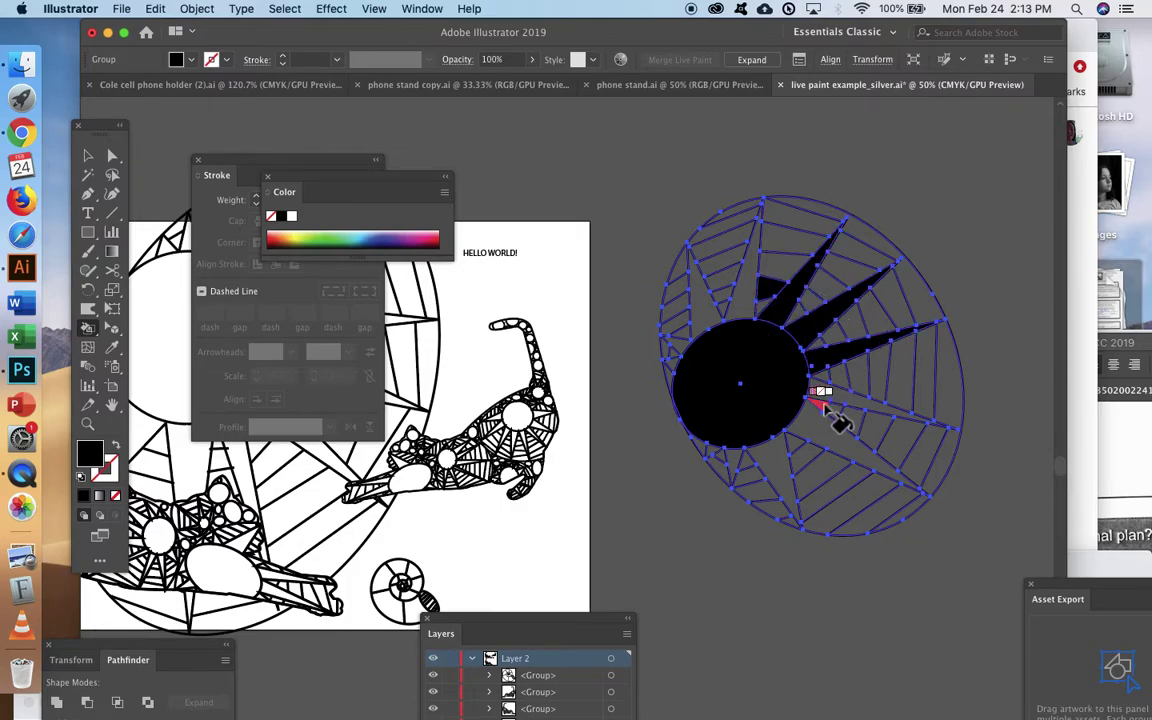
pyautogui.click(822, 402)
pyautogui.click(816, 420)
pyautogui.click(800, 456)
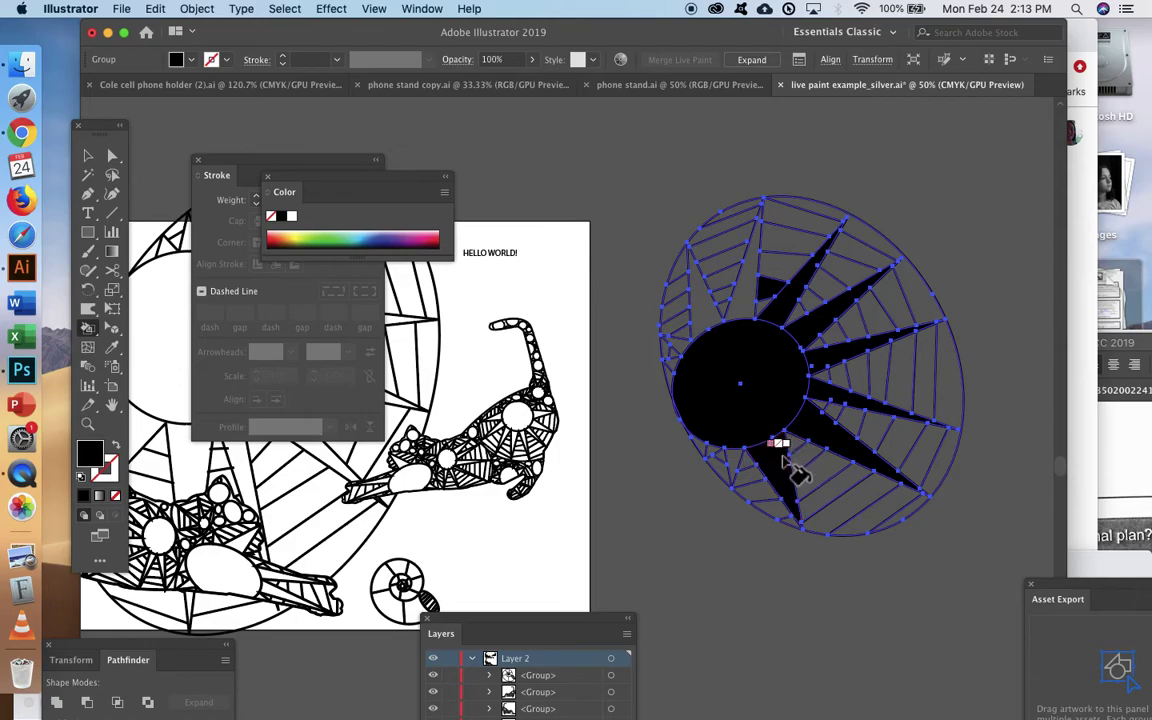
pyautogui.click(737, 460)
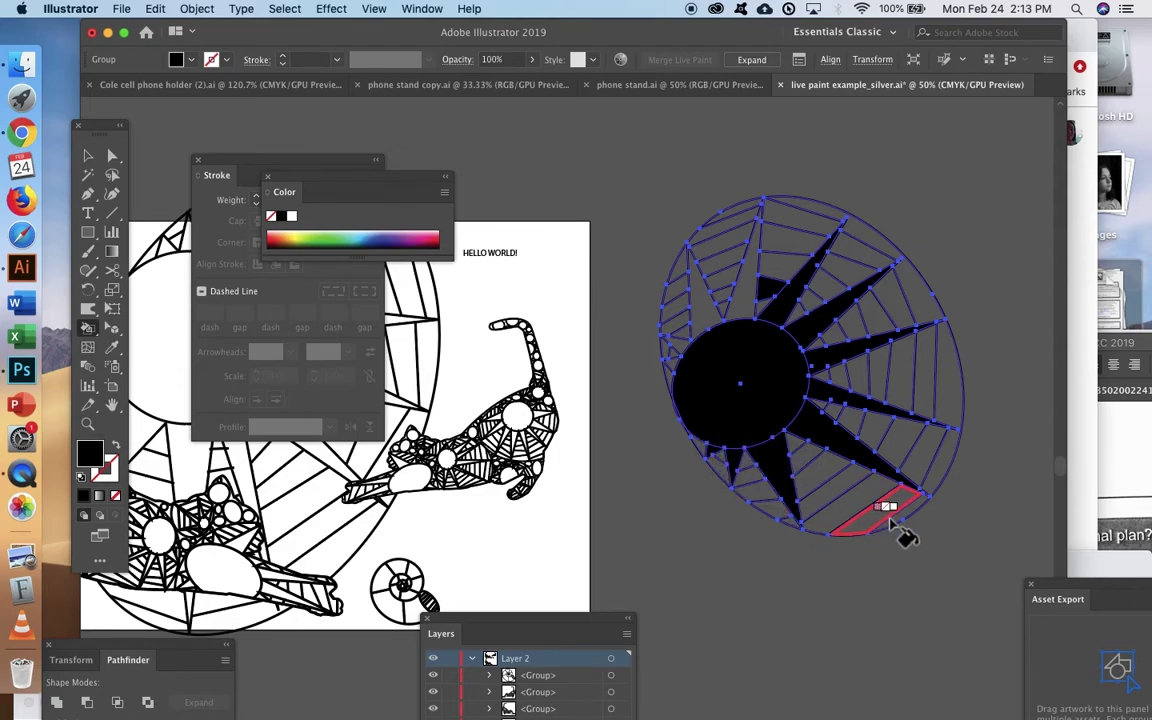
# Choose a mustard yellow fill and paint one web segment near the oval's top, between the two uppermost long rays
pyautogui.click(795, 286)
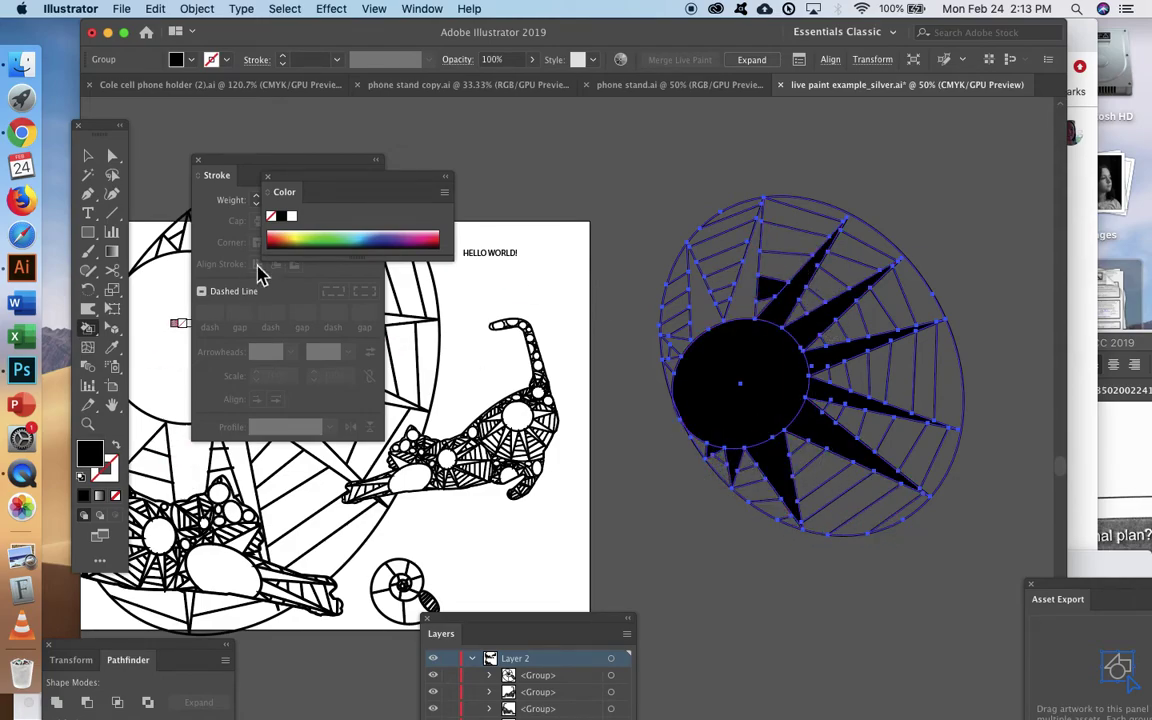
pyautogui.click(303, 237)
pyautogui.click(790, 238)
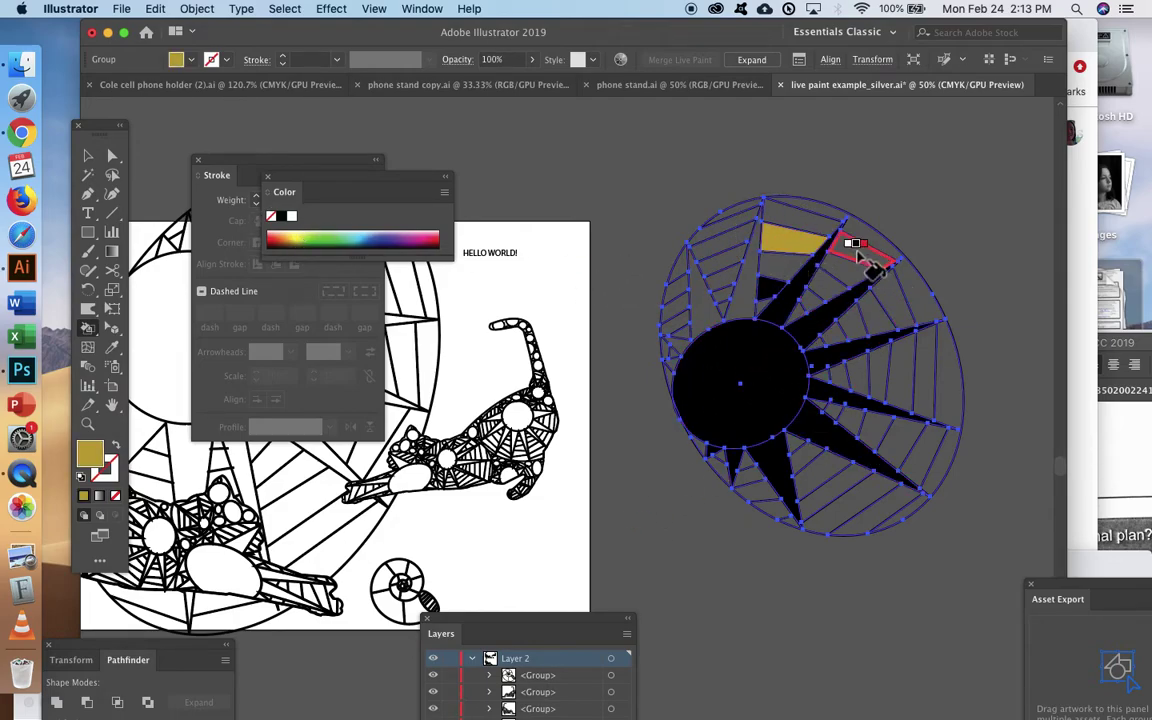
# Move the tip anchor of the ray beside the yellow segment onto the outer oval outline to close the gap
pyautogui.scroll(5, 858, 232)
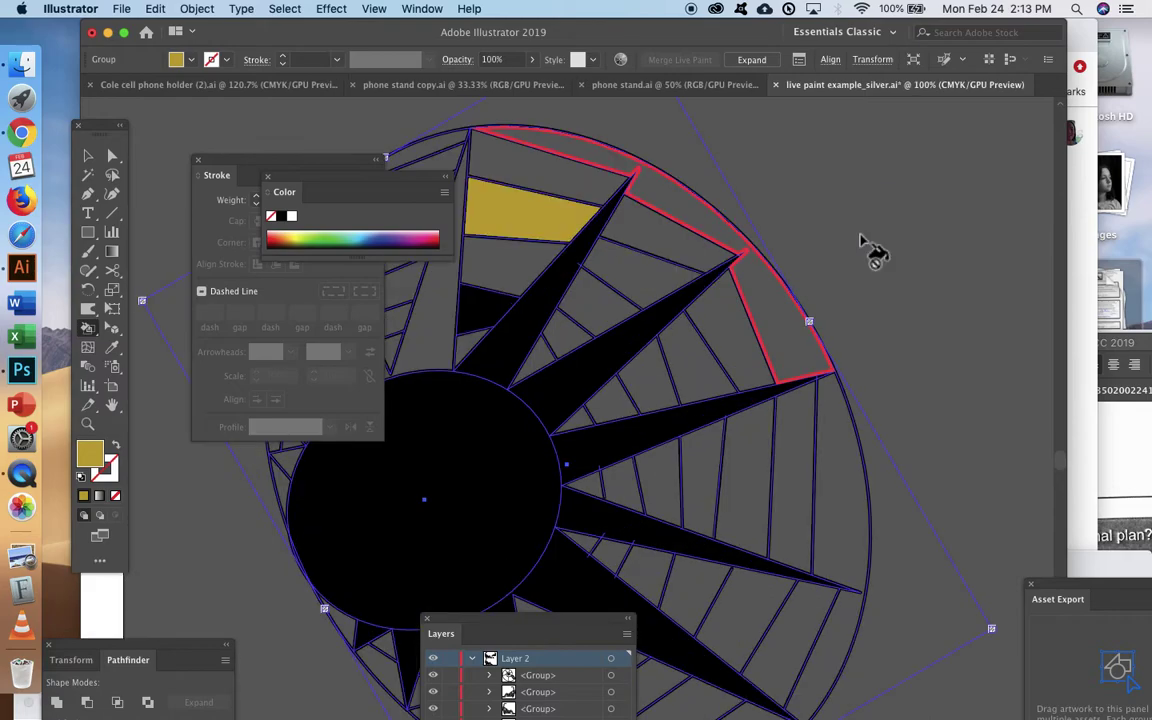
pyautogui.click(113, 160)
pyautogui.press('super+equal')
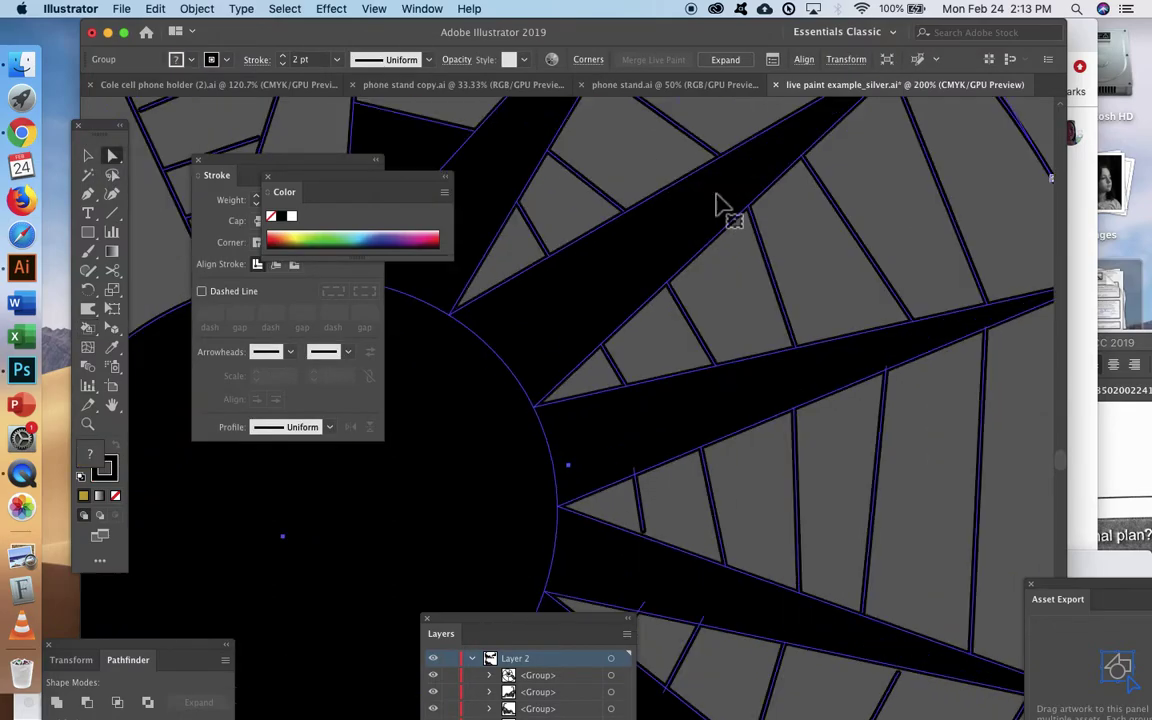
pyautogui.press('super+minus')
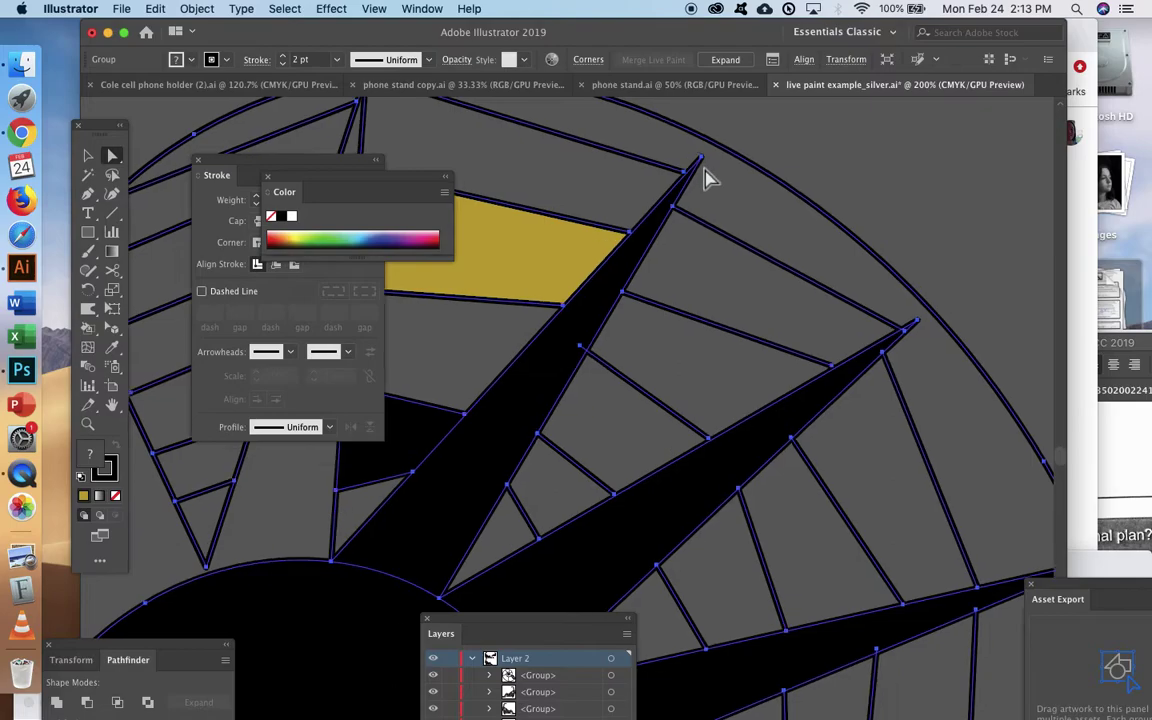
pyautogui.press('super+equal')
pyautogui.click(730, 206)
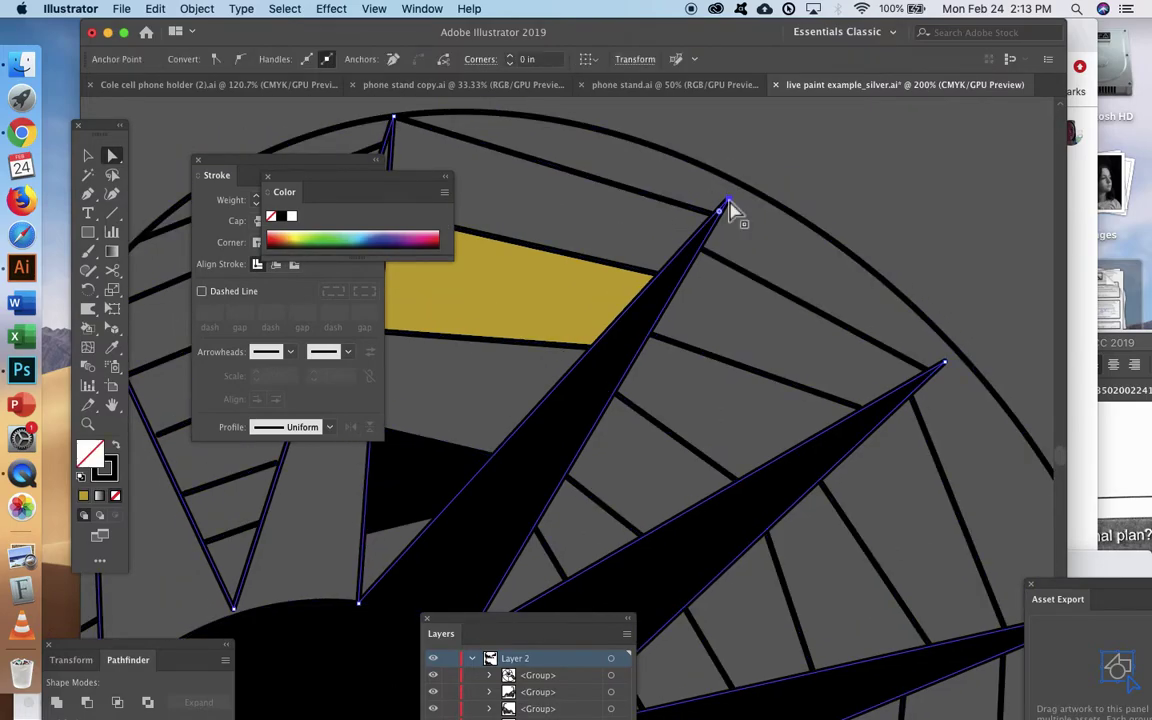
pyautogui.moveTo(729, 203); pyautogui.dragTo(737, 188)
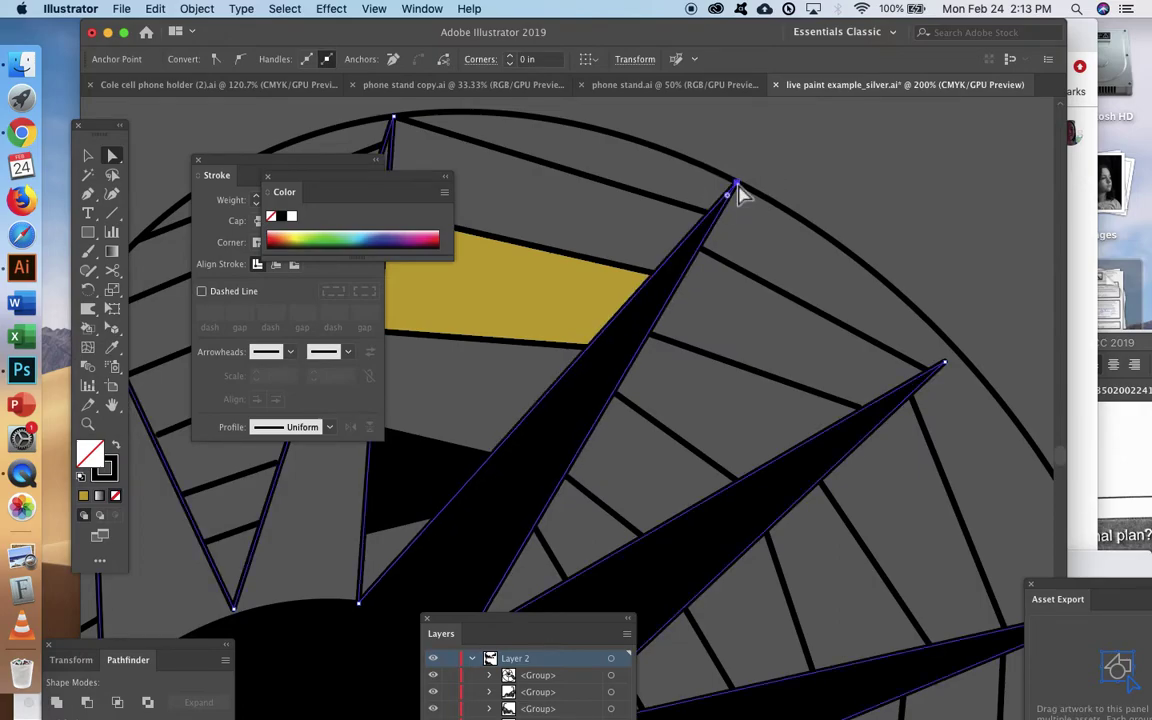
pyautogui.click(771, 247)
pyautogui.press('k')
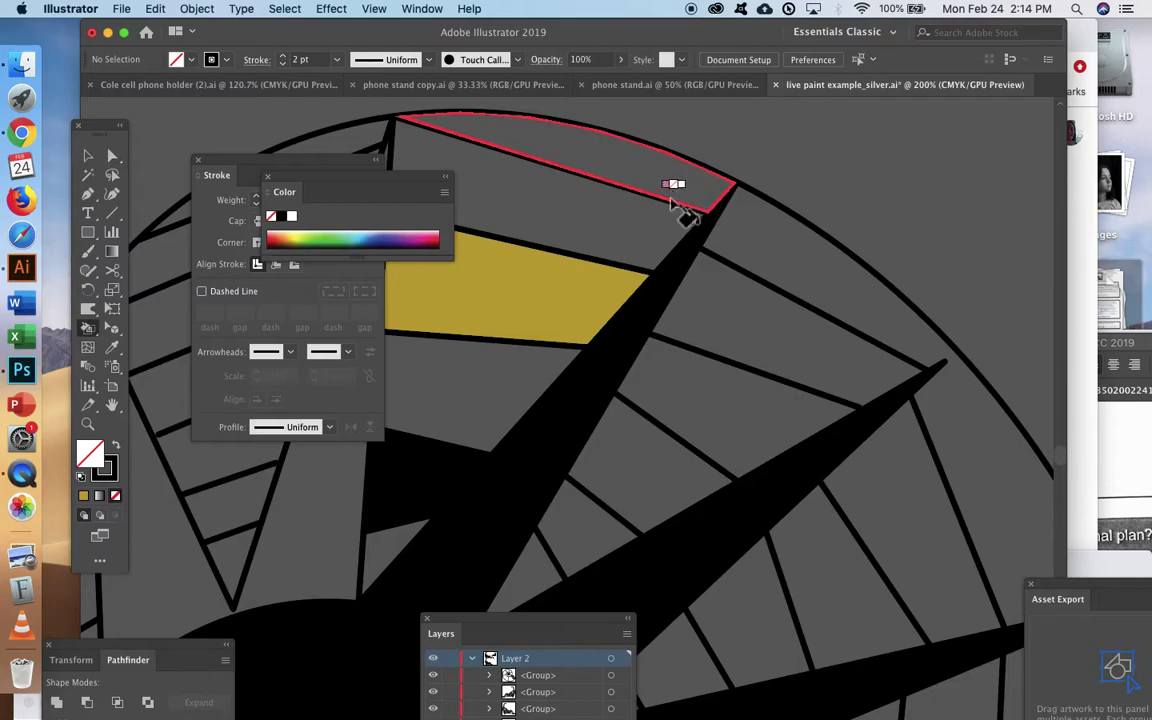
pyautogui.hscroll(3, 755, 230)
pyautogui.scroll(-1, 755, 230)
pyautogui.press('a')
pyautogui.click(857, 341)
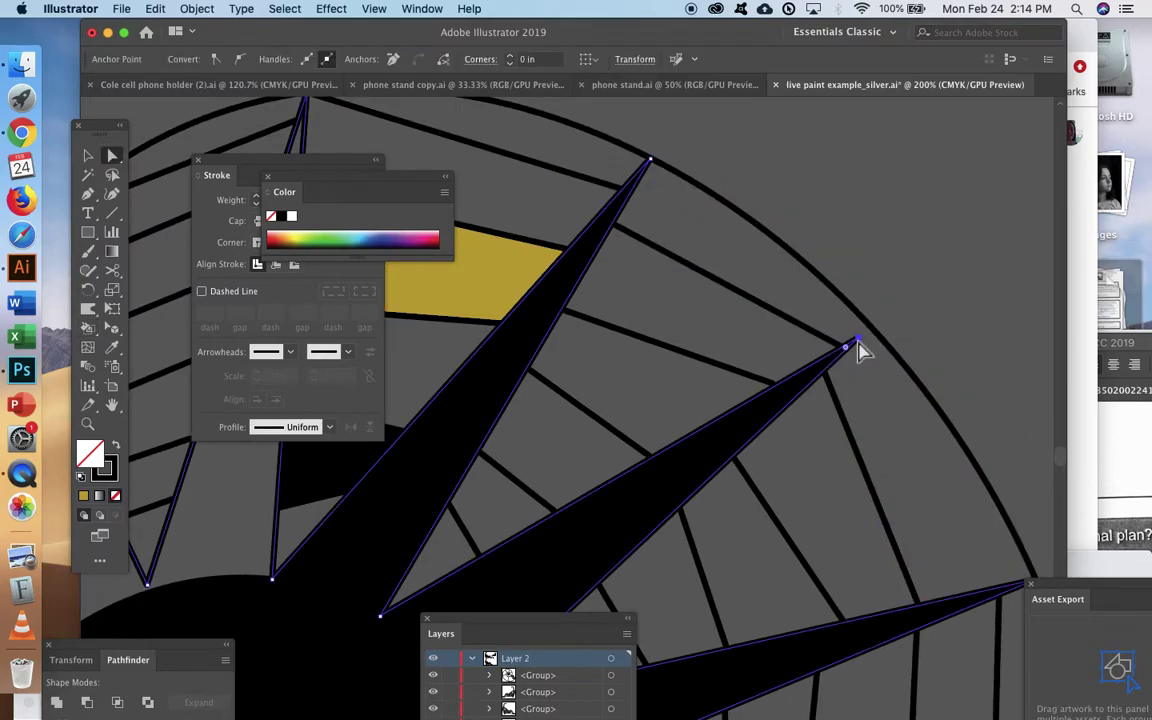
pyautogui.click(811, 320)
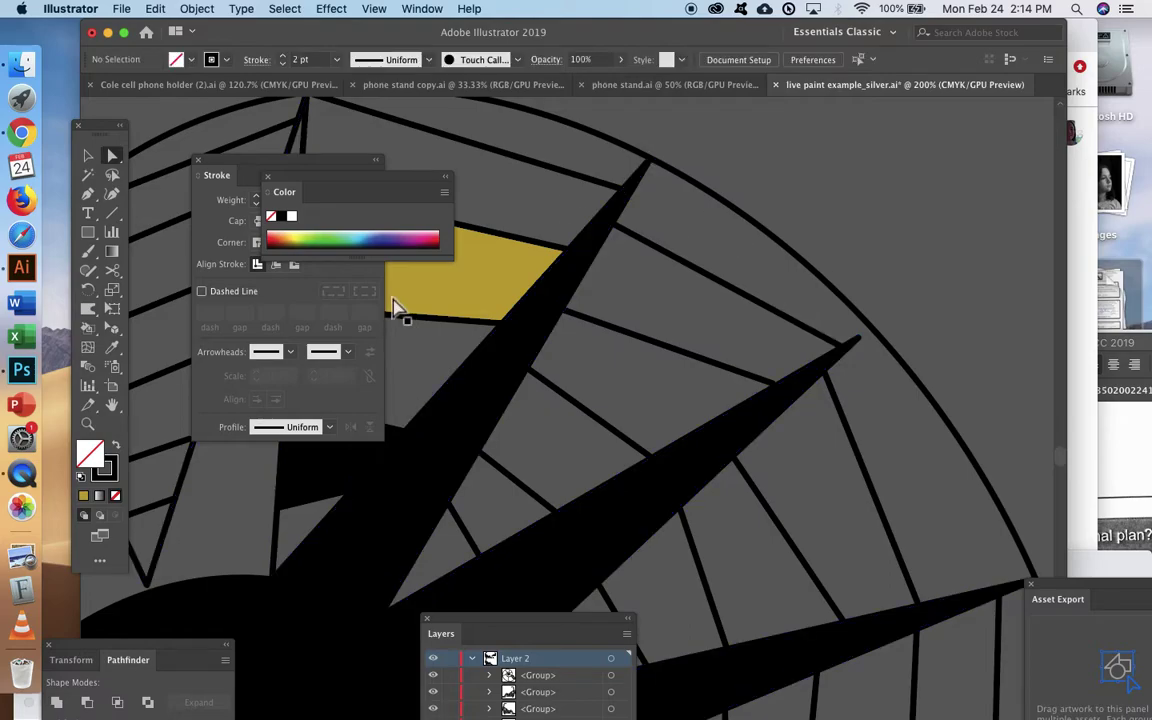
# Look through the Live Paint Bucket options and read its usage tips, leaving the settings as they are
pyautogui.doubleClick(90, 330)
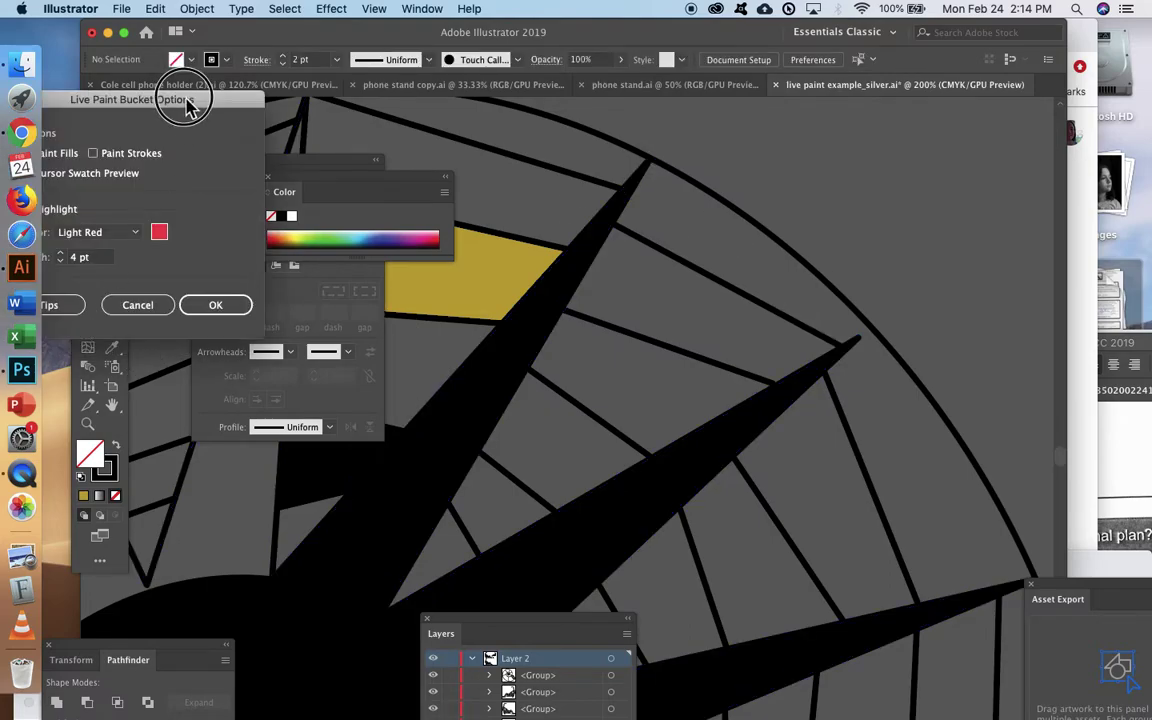
pyautogui.moveTo(180, 100); pyautogui.dragTo(407, 55)
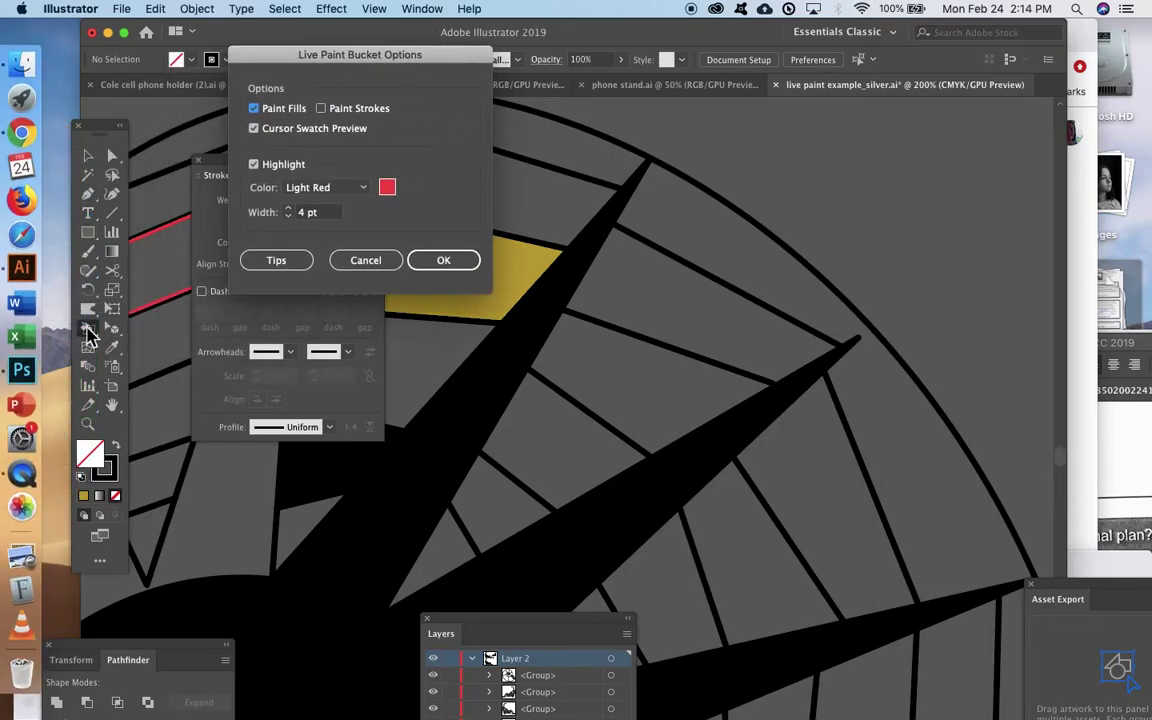
pyautogui.click(364, 194)
pyautogui.click(362, 197)
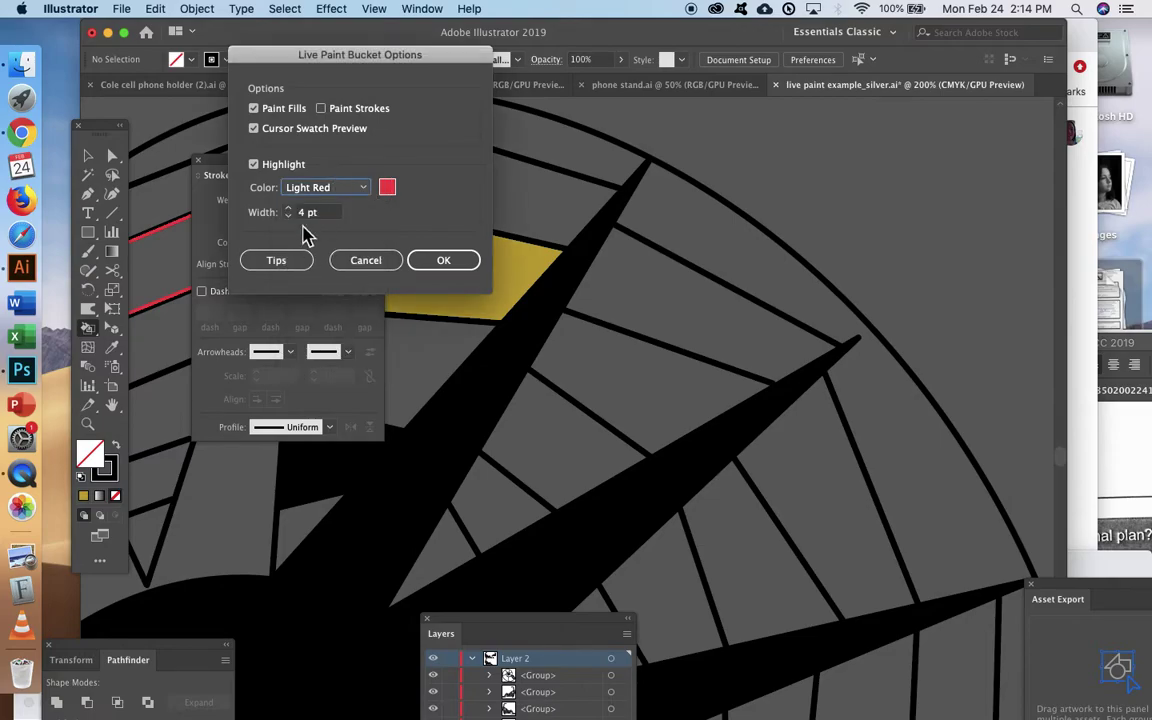
pyautogui.click(268, 262)
pyautogui.click(670, 586)
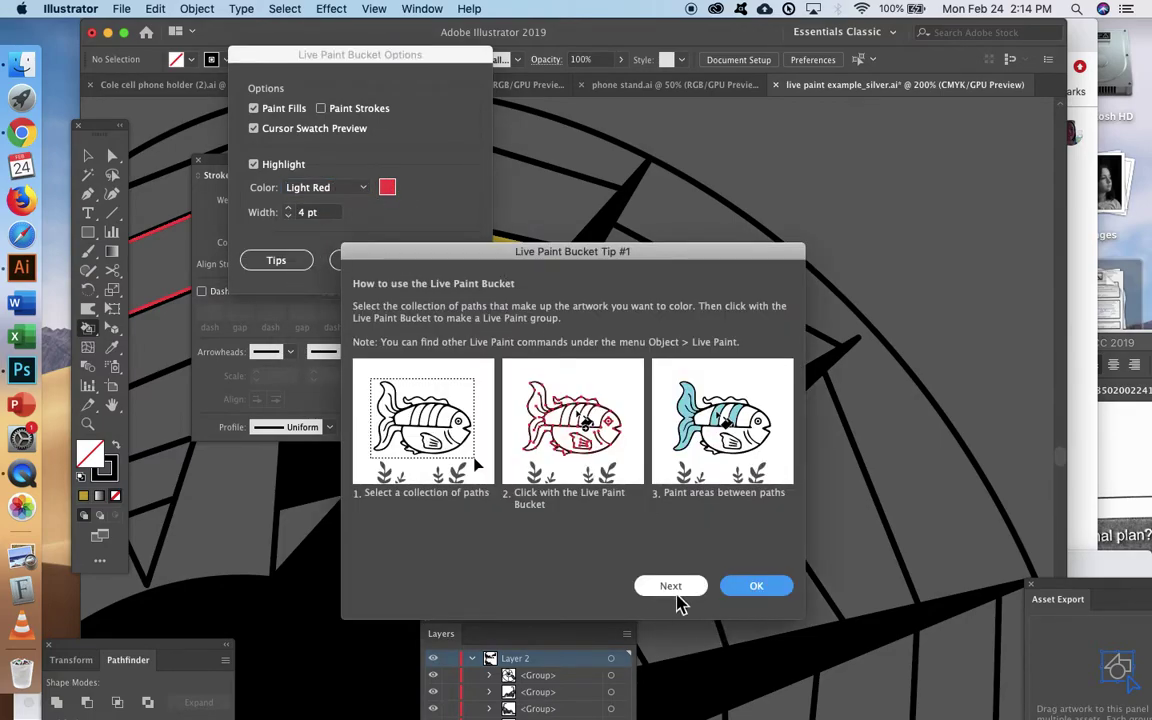
pyautogui.click(196, 9)
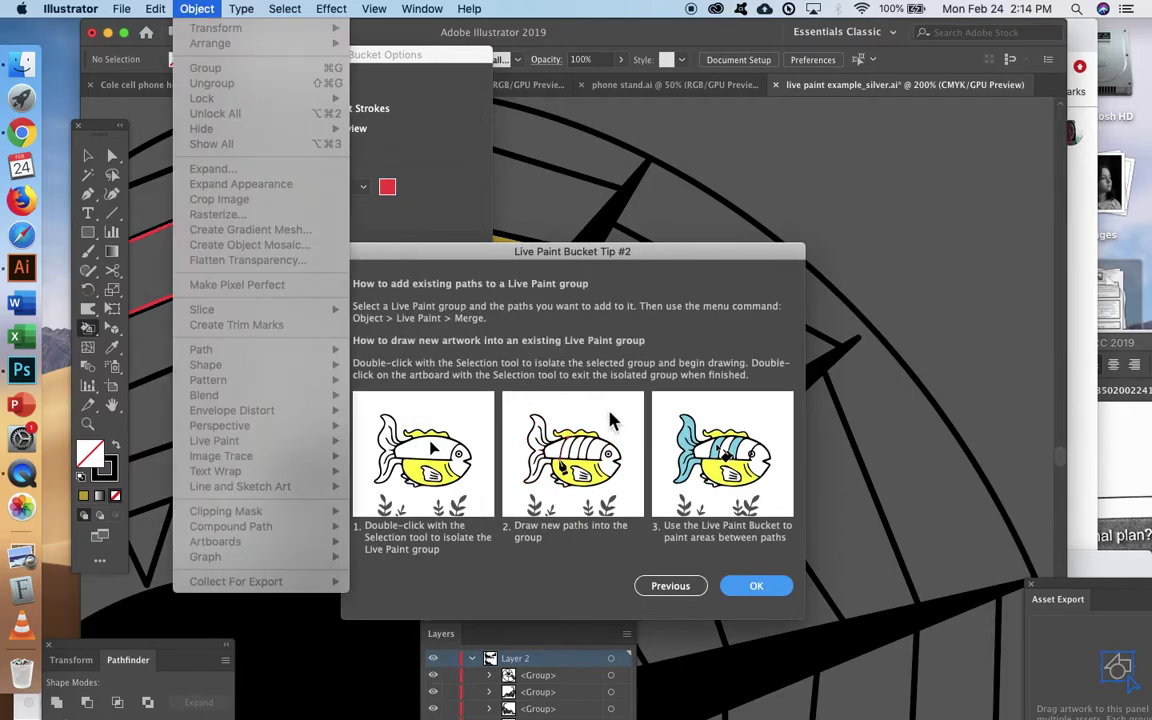
pyautogui.click(750, 598)
pyautogui.click(689, 588)
pyautogui.click(748, 586)
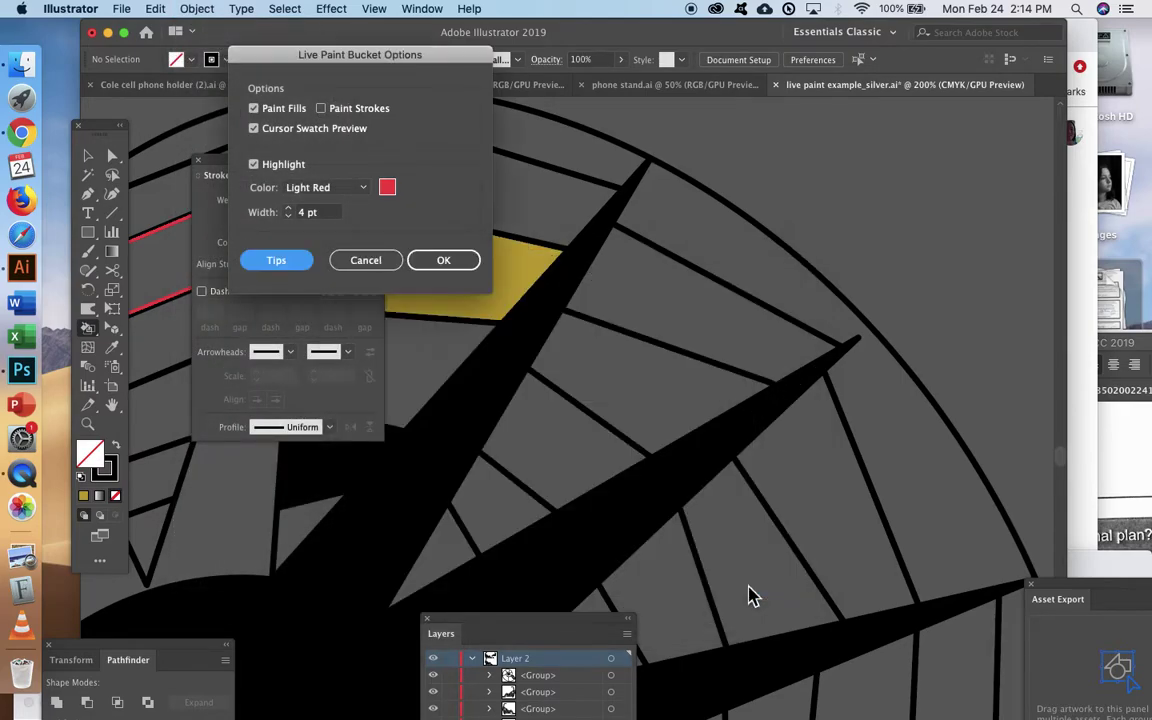
pyautogui.click(390, 262)
# Set the default Live Paint gap detection so paint stops at Large Gaps
pyautogui.click(196, 9)
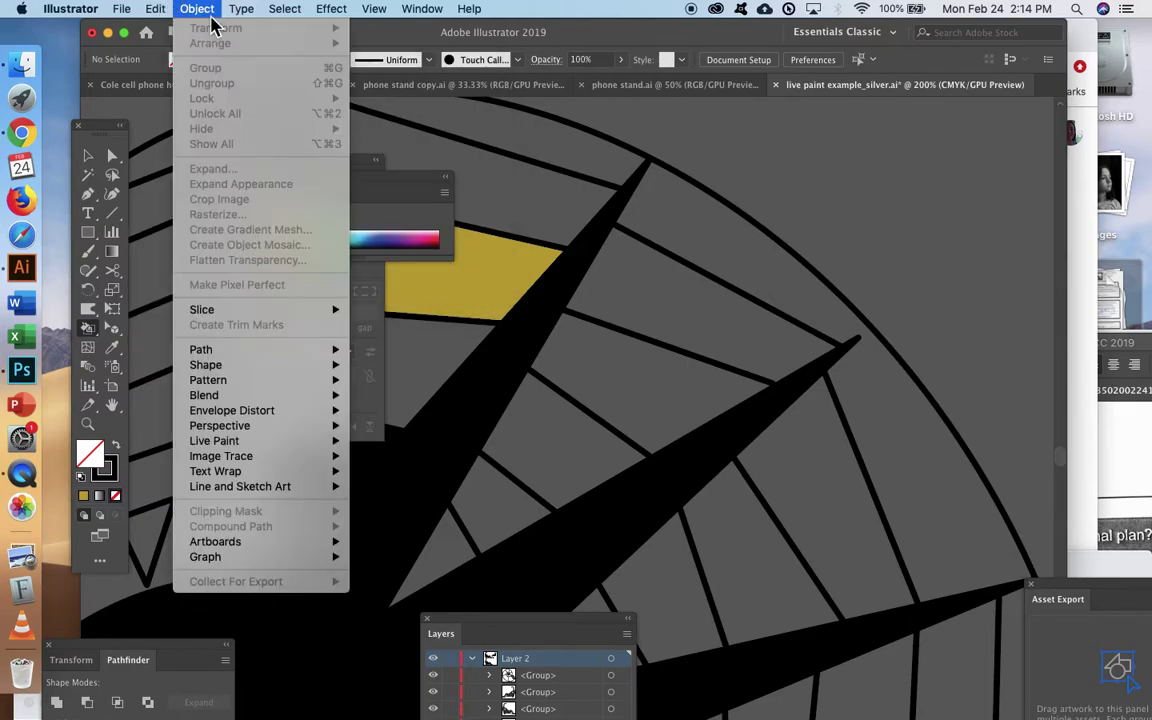
pyautogui.moveTo(253, 441)
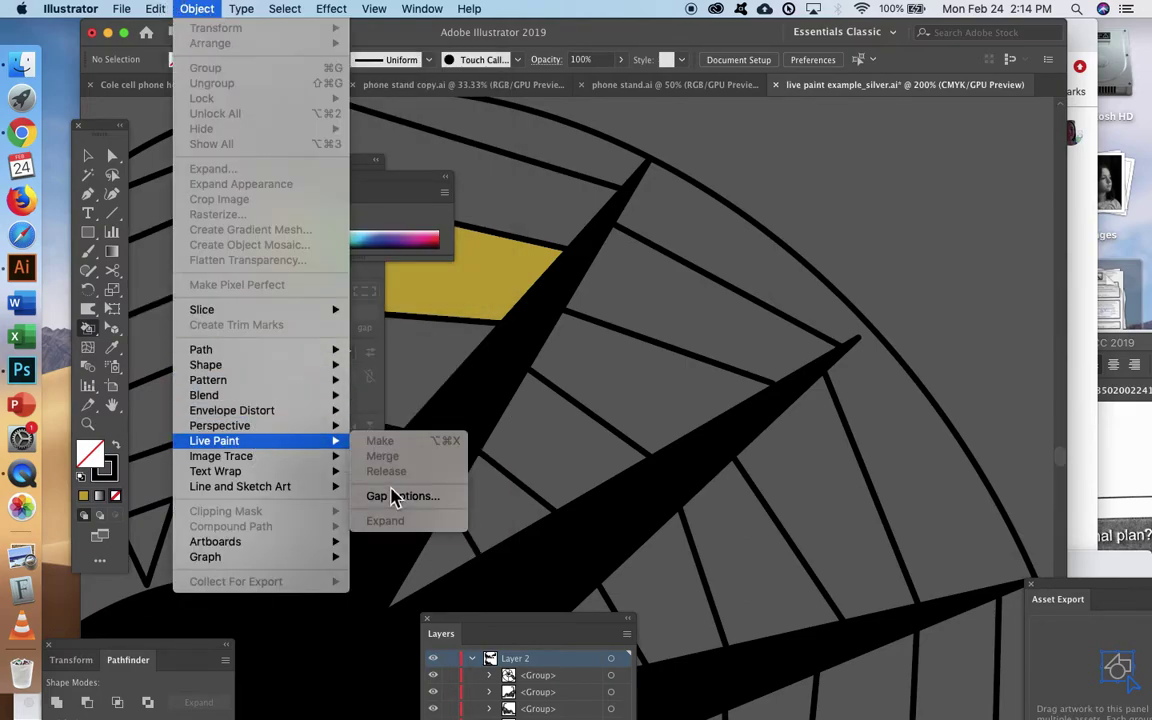
pyautogui.click(400, 496)
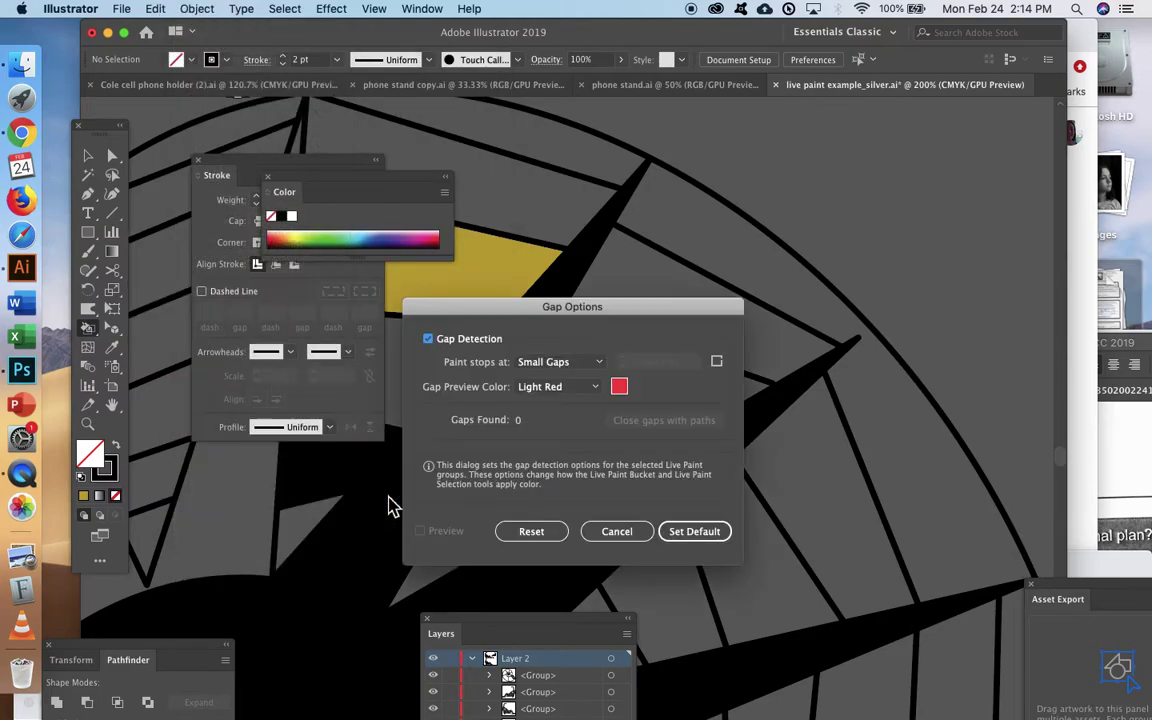
pyautogui.click(599, 366)
pyautogui.click(590, 413)
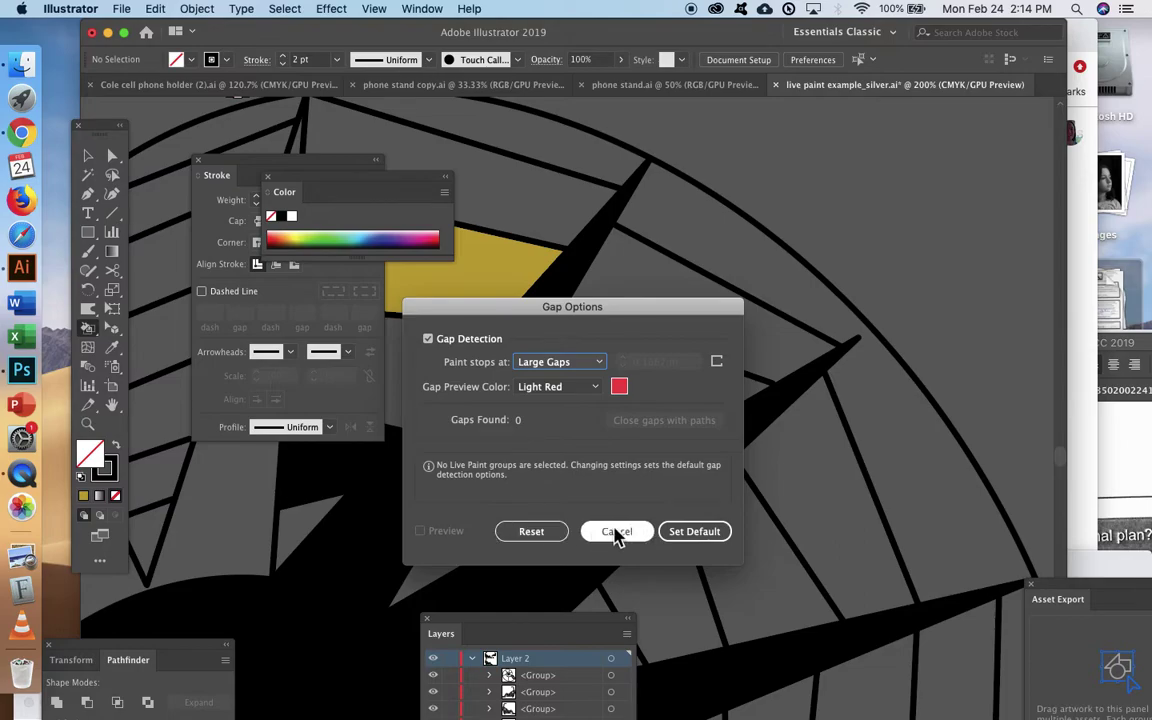
pyautogui.moveTo(681, 308); pyautogui.dragTo(441, 408)
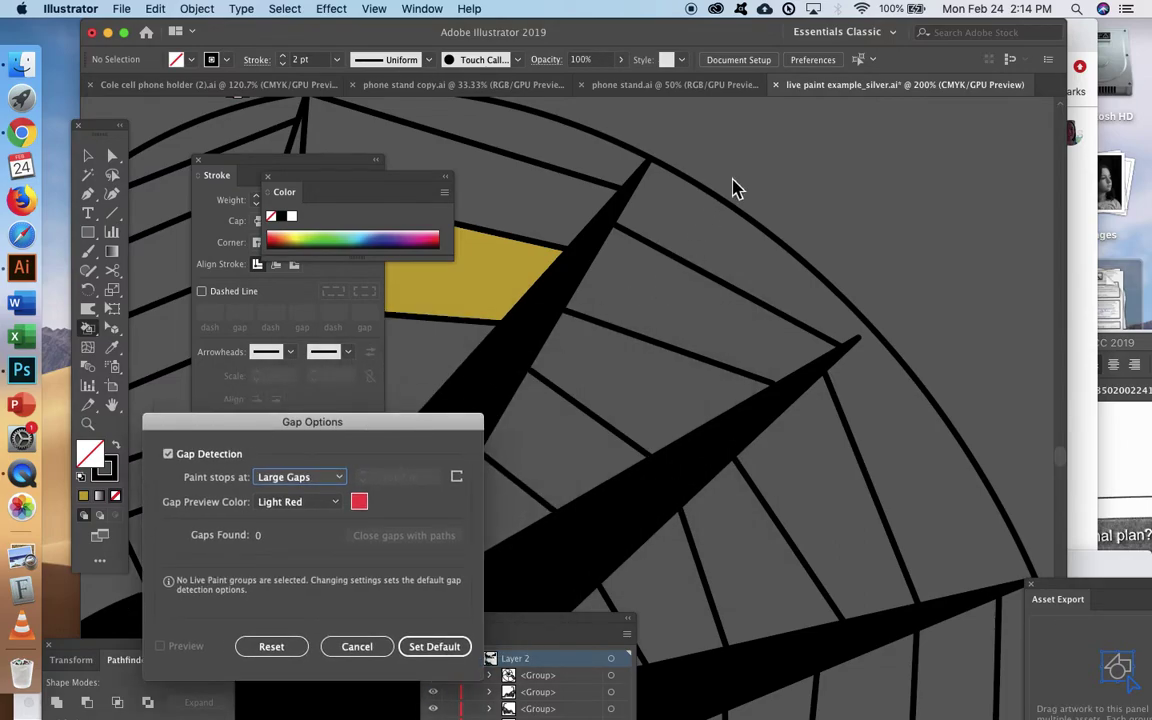
pyautogui.click(412, 650)
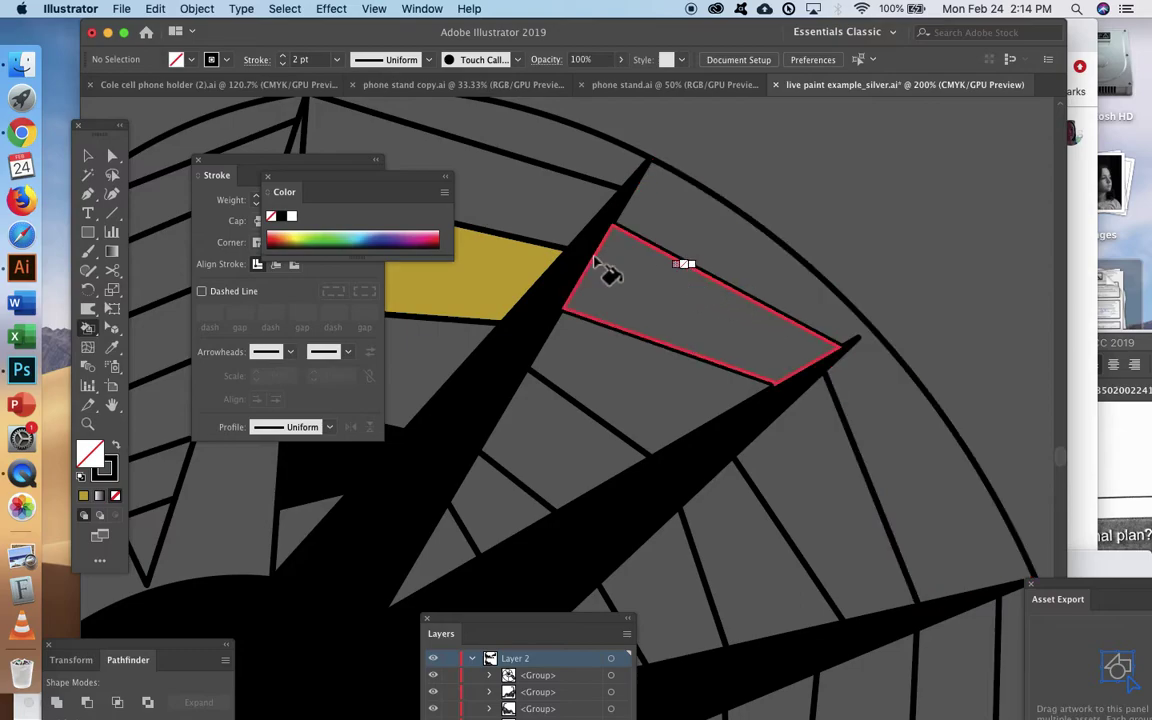
# Recheck the default Live Paint gap detection settings against the open ray tip near the oval outline
pyautogui.click(196, 9)
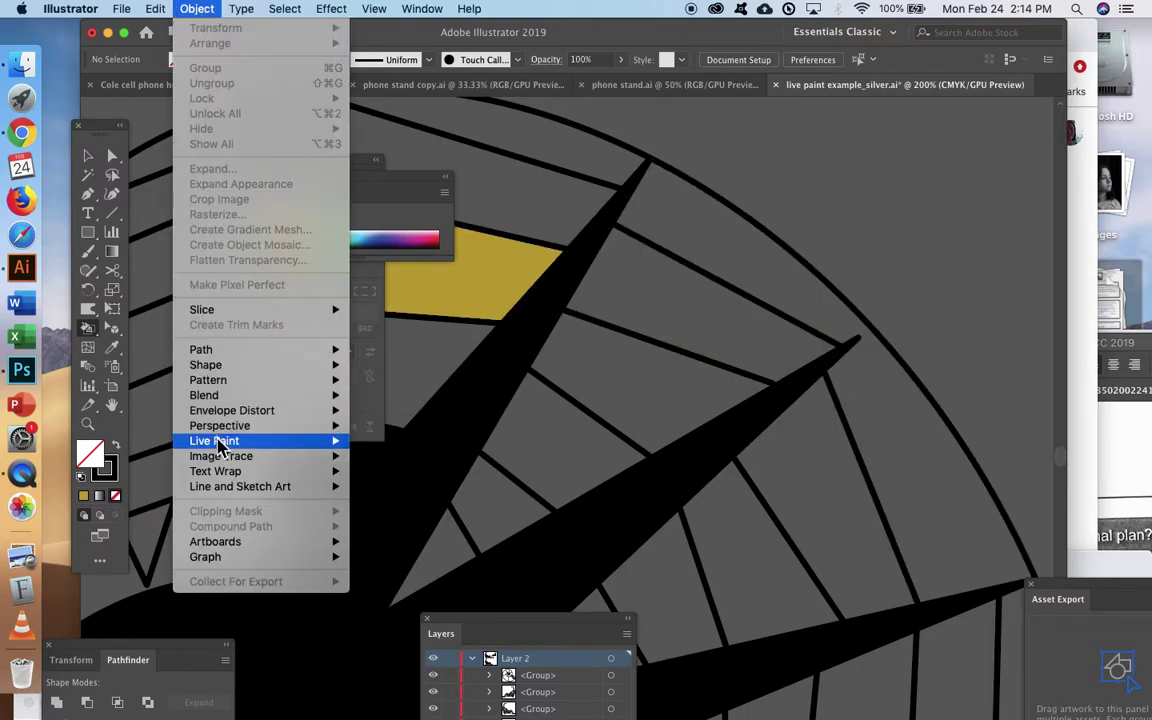
pyautogui.moveTo(210, 441)
pyautogui.click(415, 494)
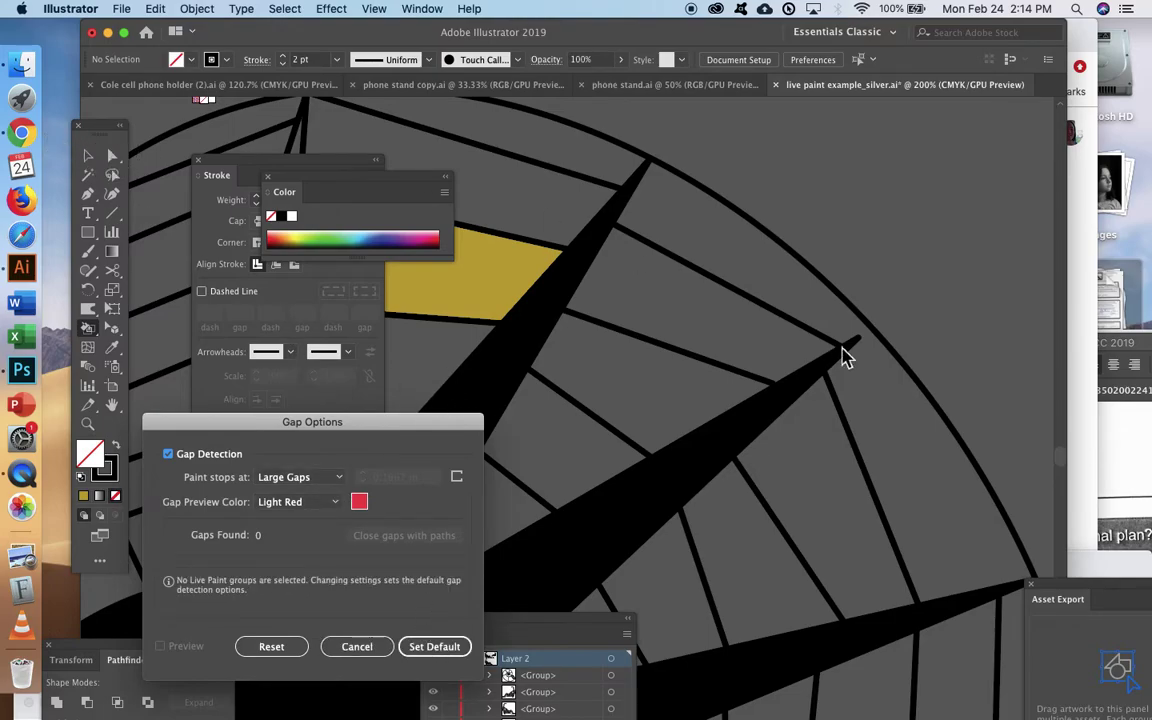
pyautogui.click(455, 653)
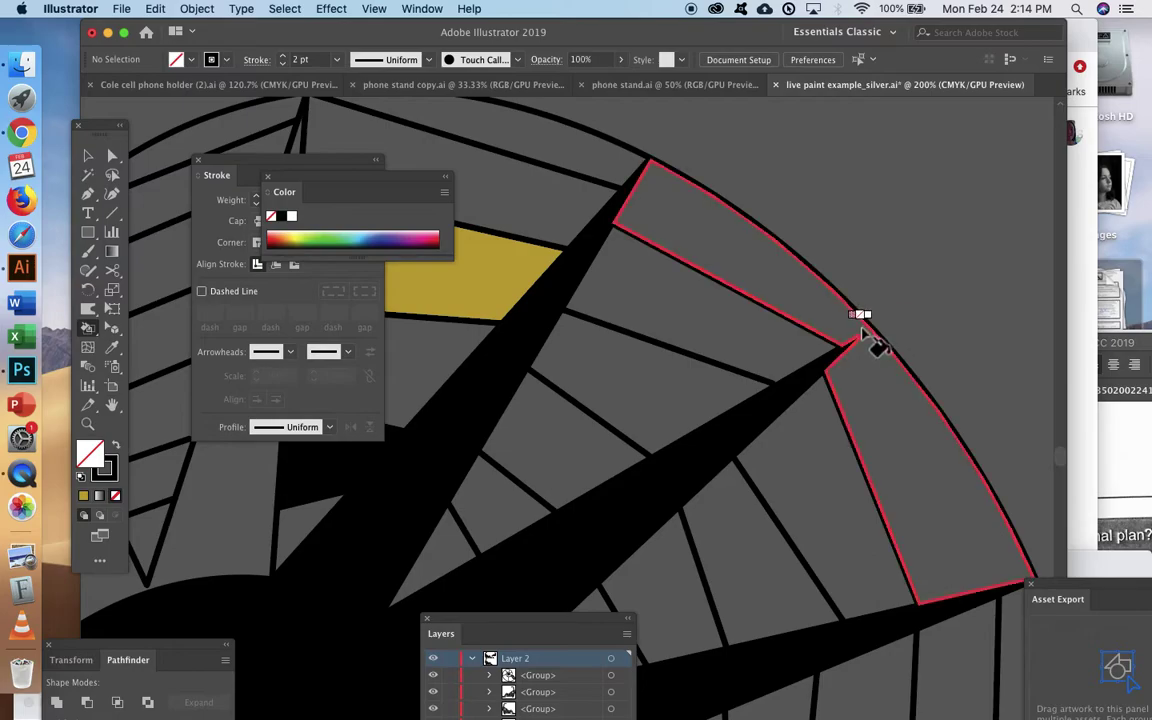
# Move the tip anchor of the next ray clockwise onto the outer oval outline and check the adjoining regions with the Live Paint Bucket
pyautogui.press('a')
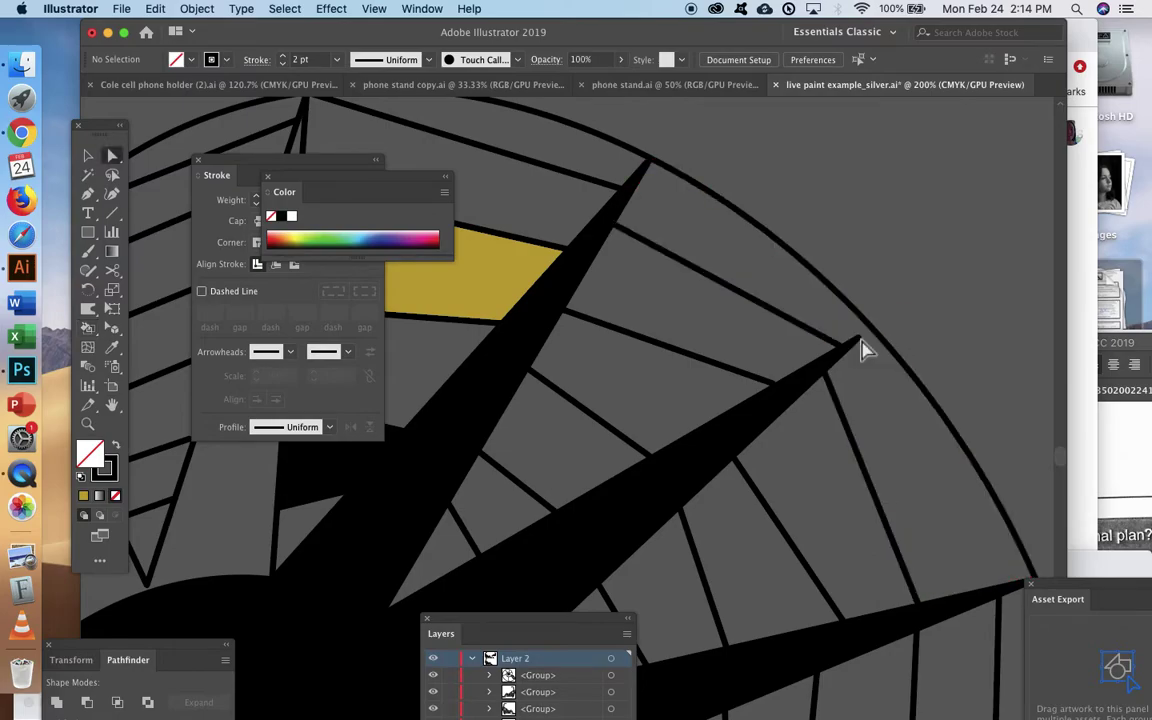
pyautogui.click(862, 341)
pyautogui.click(863, 340)
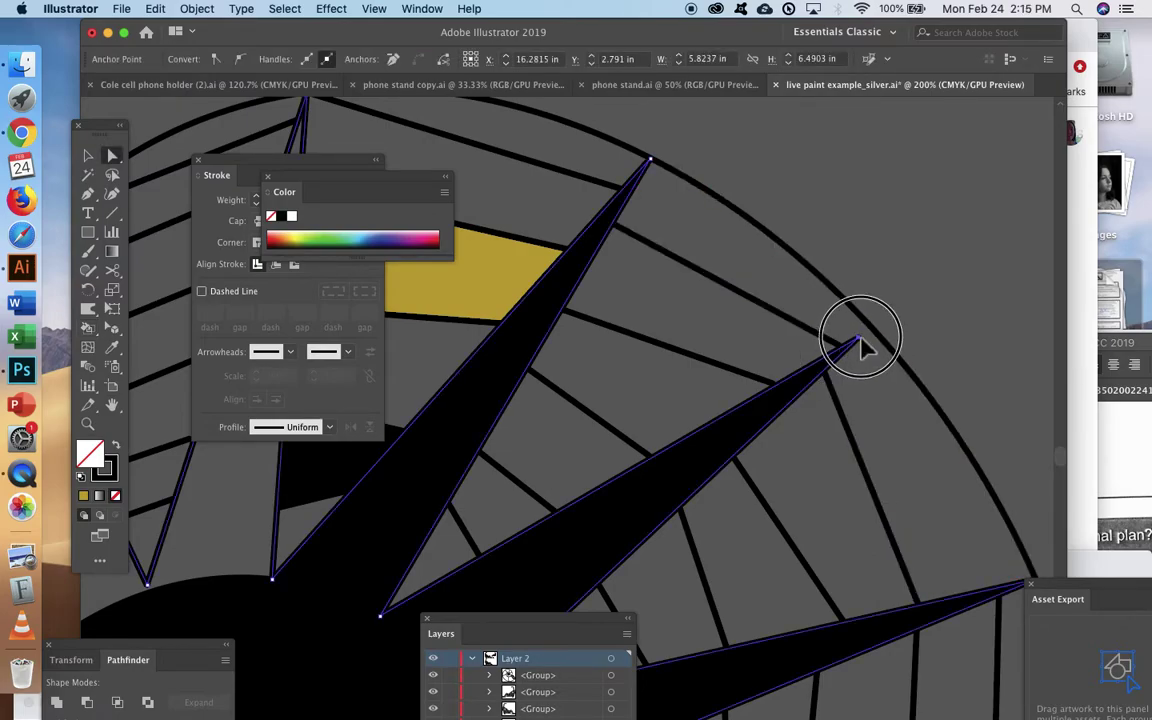
pyautogui.click(905, 365)
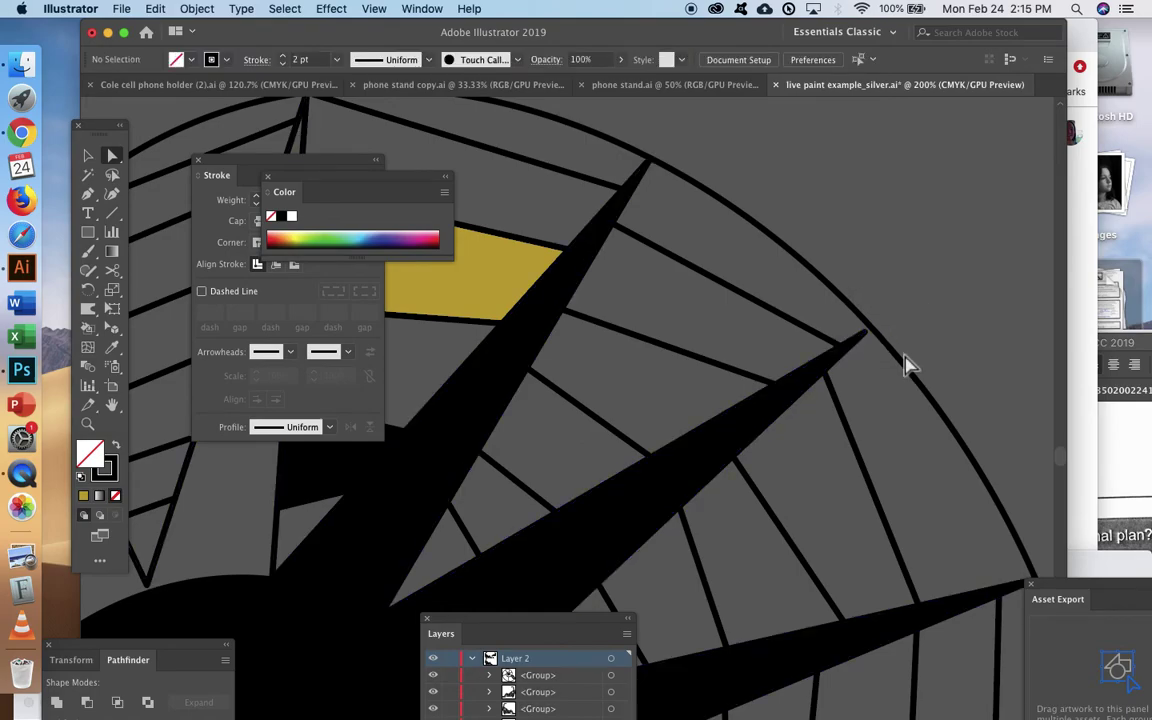
pyautogui.press('j')
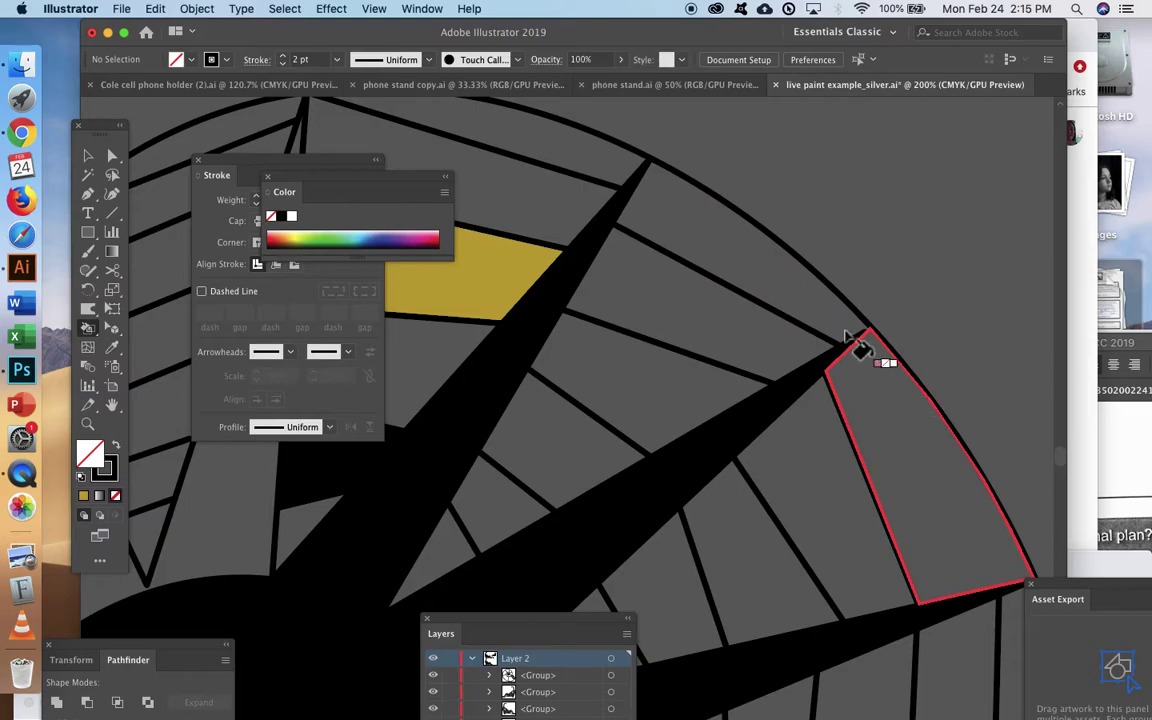
# Return to the main artboard with the Selection tool and move the Color and Stroke panels clear of the artwork
pyautogui.scroll(5, 920, 390)
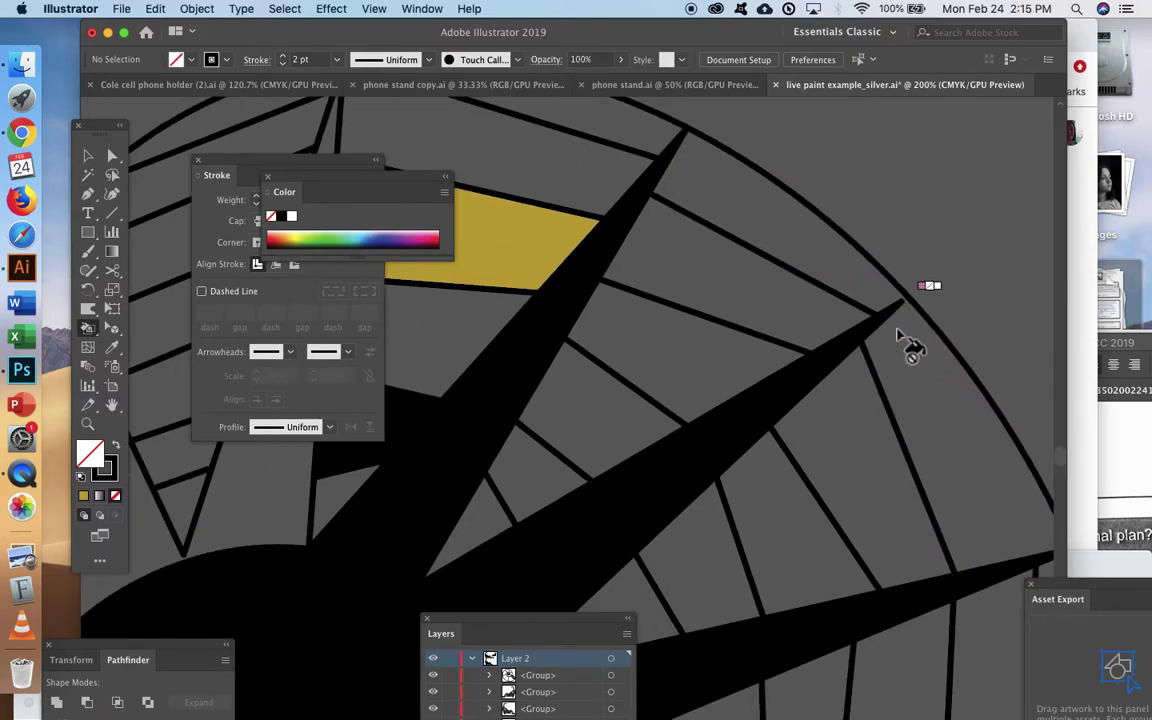
pyautogui.scroll(-8, 897, 335)
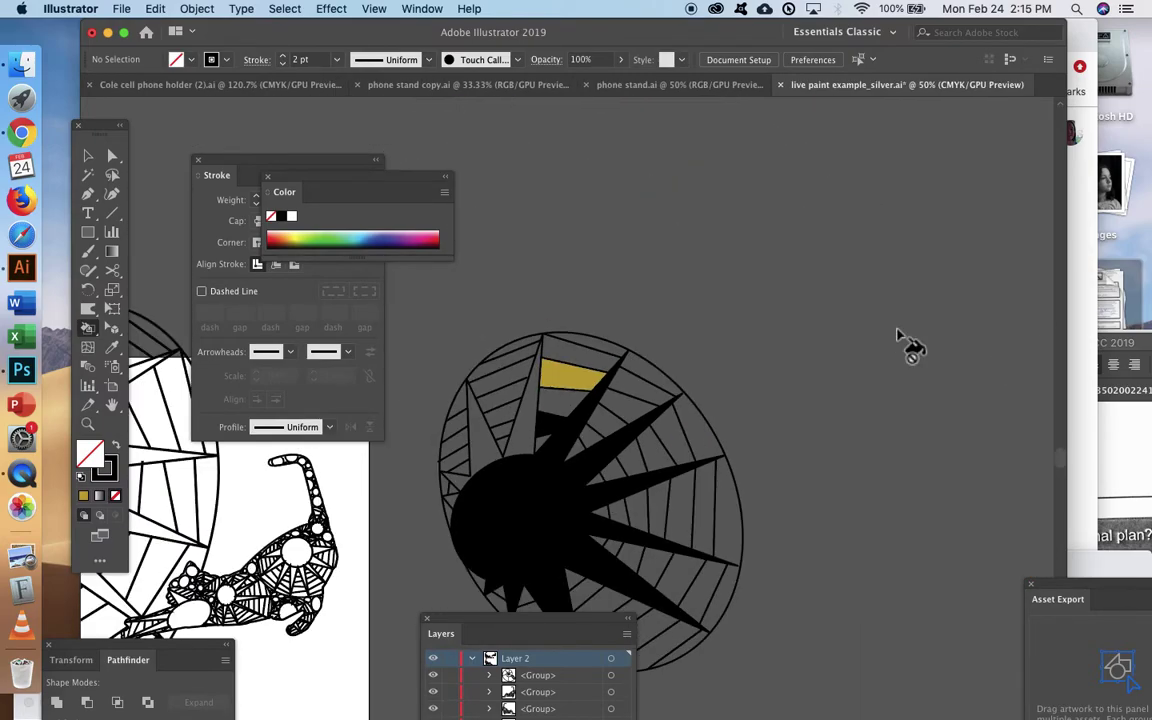
pyautogui.hscroll(-2, 897, 335)
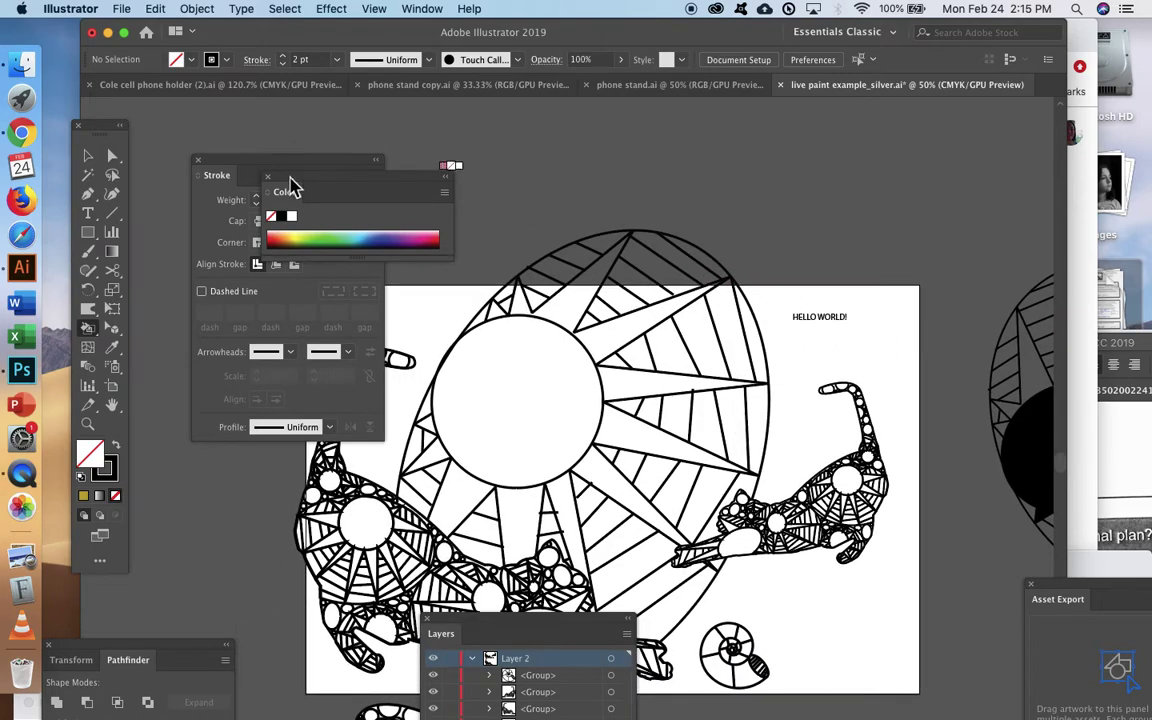
pyautogui.click(92, 156)
pyautogui.moveTo(355, 190)
pyautogui.mouseDown()
pyautogui.moveTo(391, 368)
pyautogui.moveTo(420, 330)
pyautogui.mouseUp()
pyautogui.moveTo(355, 165); pyautogui.dragTo(135, 173)
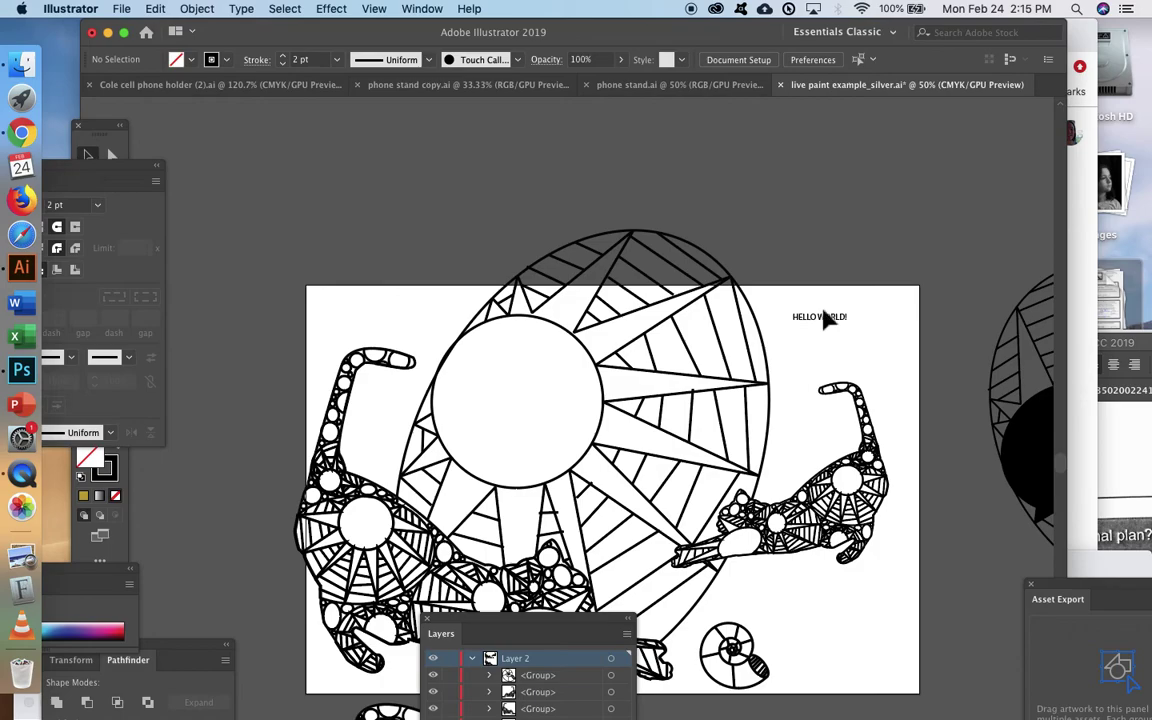
# Try to make a Live Paint group from all the artboard artwork, including the live HELLO WORLD! text
pyautogui.scroll(-3, 528, 317)
pyautogui.moveTo(258, 140); pyautogui.dragTo(855, 485)
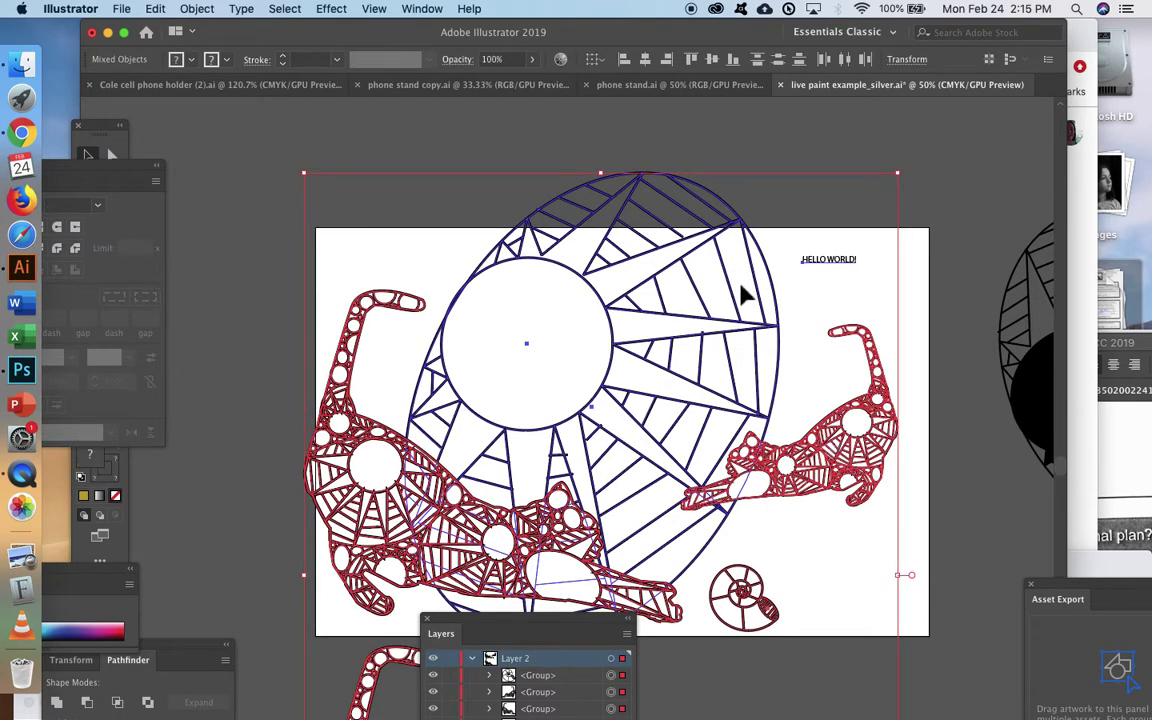
pyautogui.click(197, 10)
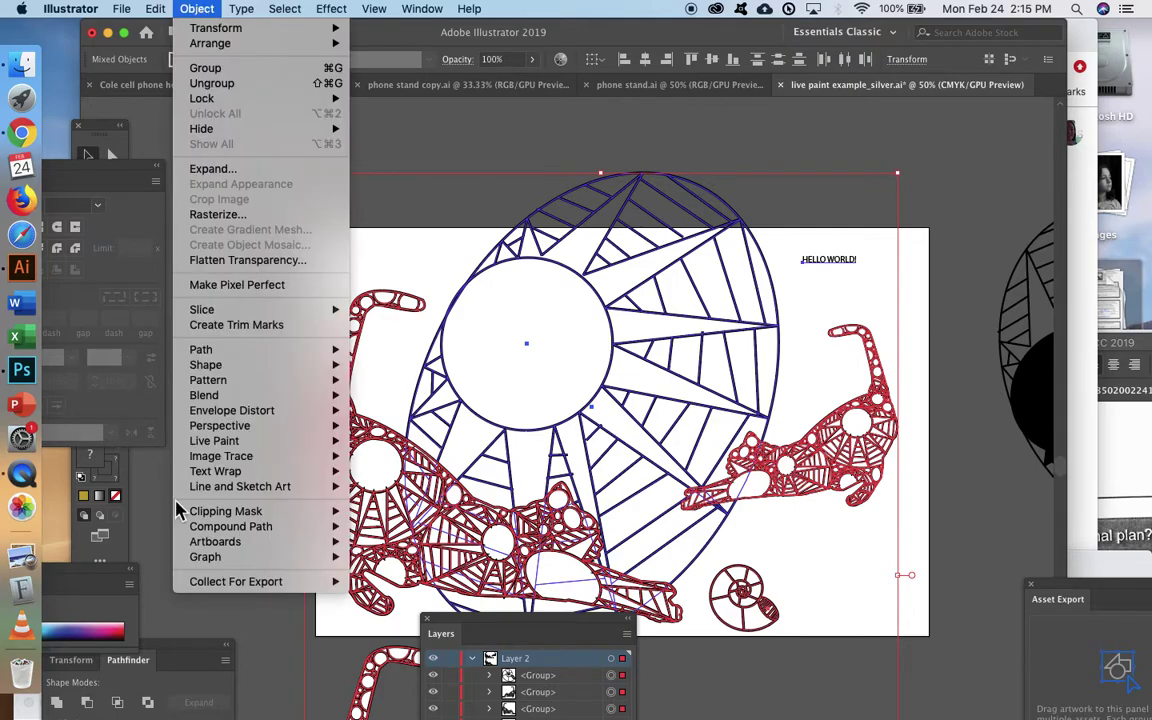
pyautogui.moveTo(250, 441)
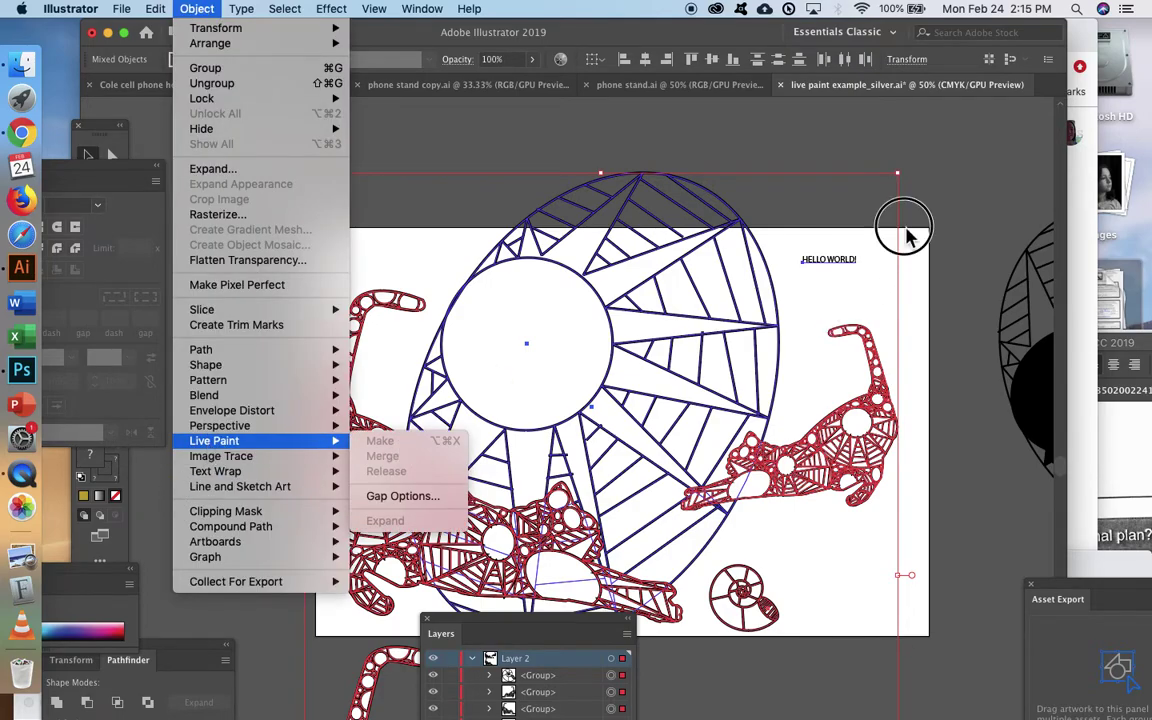
pyautogui.click(850, 215)
pyautogui.click(900, 195)
# Expand the HELLO WORLD! text into outlines with the Object and Fill options
pyautogui.click(834, 259)
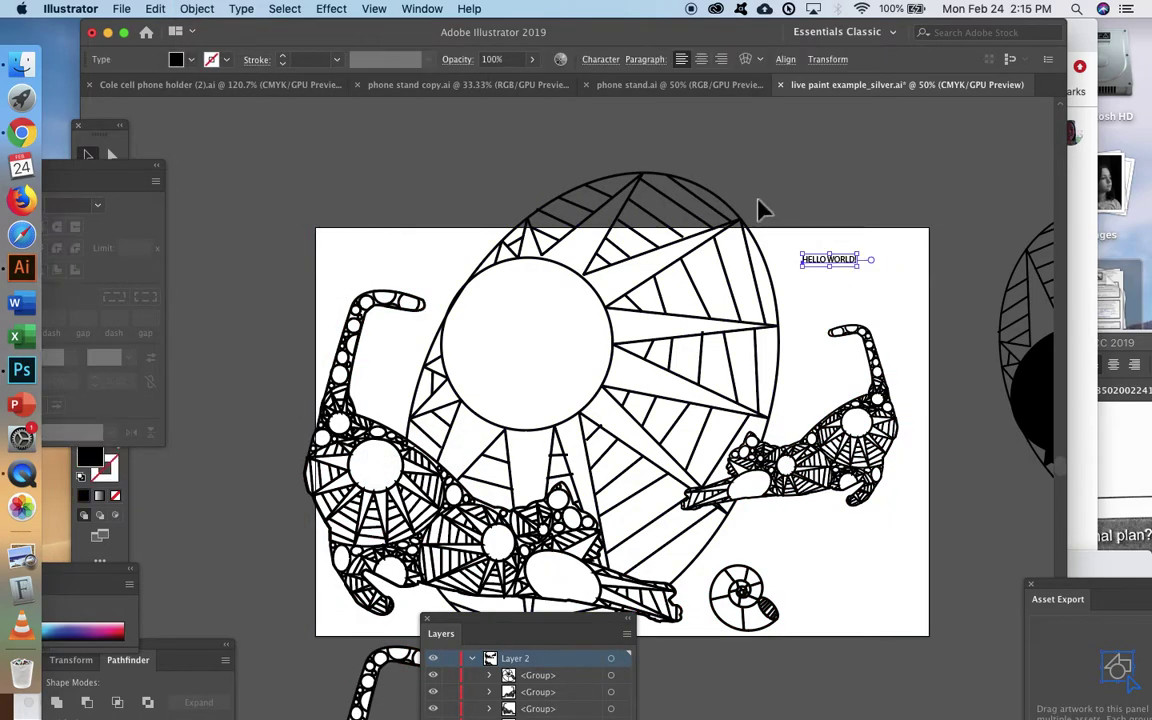
pyautogui.click(197, 9)
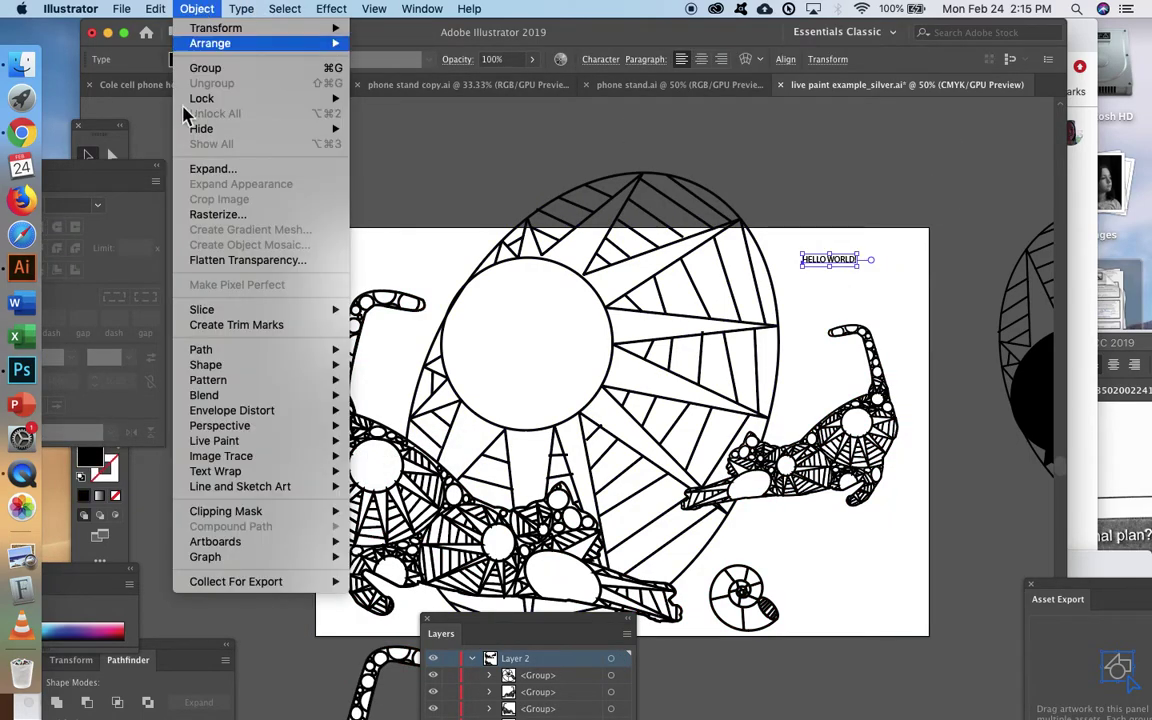
pyautogui.click(216, 169)
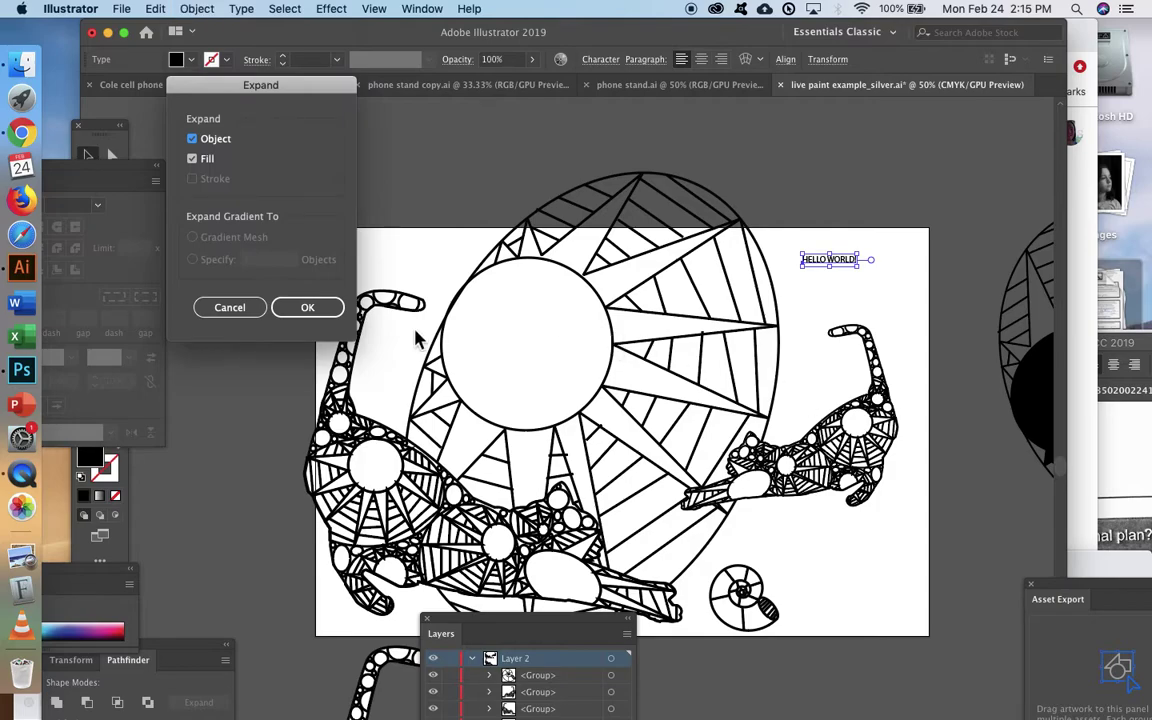
pyautogui.click(330, 307)
# Select all the artboard artwork with the expanded text and look up the Live Paint commands for it
pyautogui.click(266, 176)
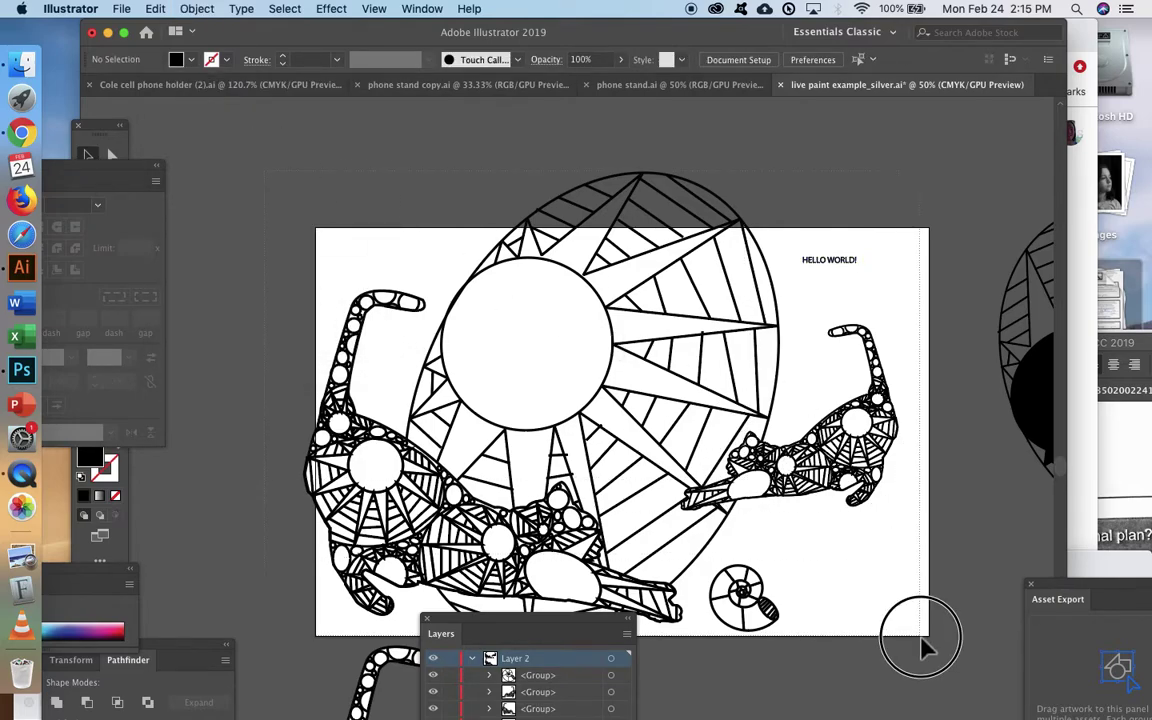
pyautogui.moveTo(920, 625); pyautogui.dragTo(617, 340)
pyautogui.click(197, 8)
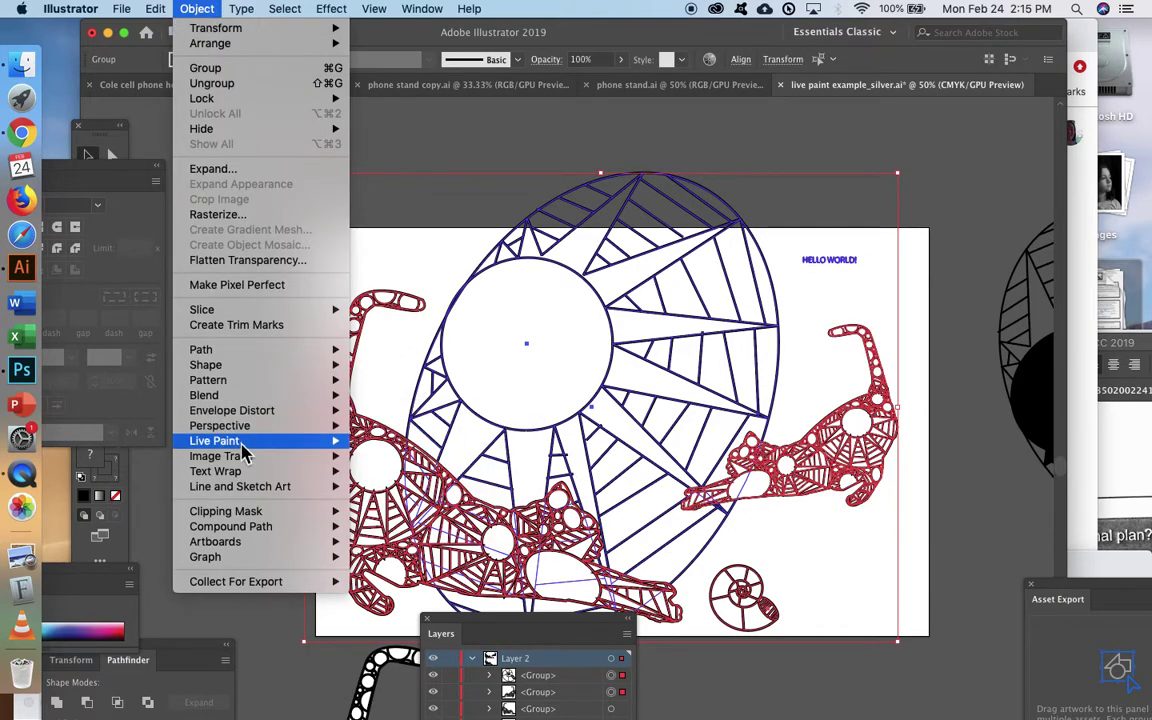
pyautogui.moveTo(240, 442)
pyautogui.click(398, 244)
# Reselect the cats, sun web and expanded text, make them one Live Paint group, and paint the sun's central circle black
pyautogui.scroll(-3, 425, 250)
pyautogui.press('super+minus')
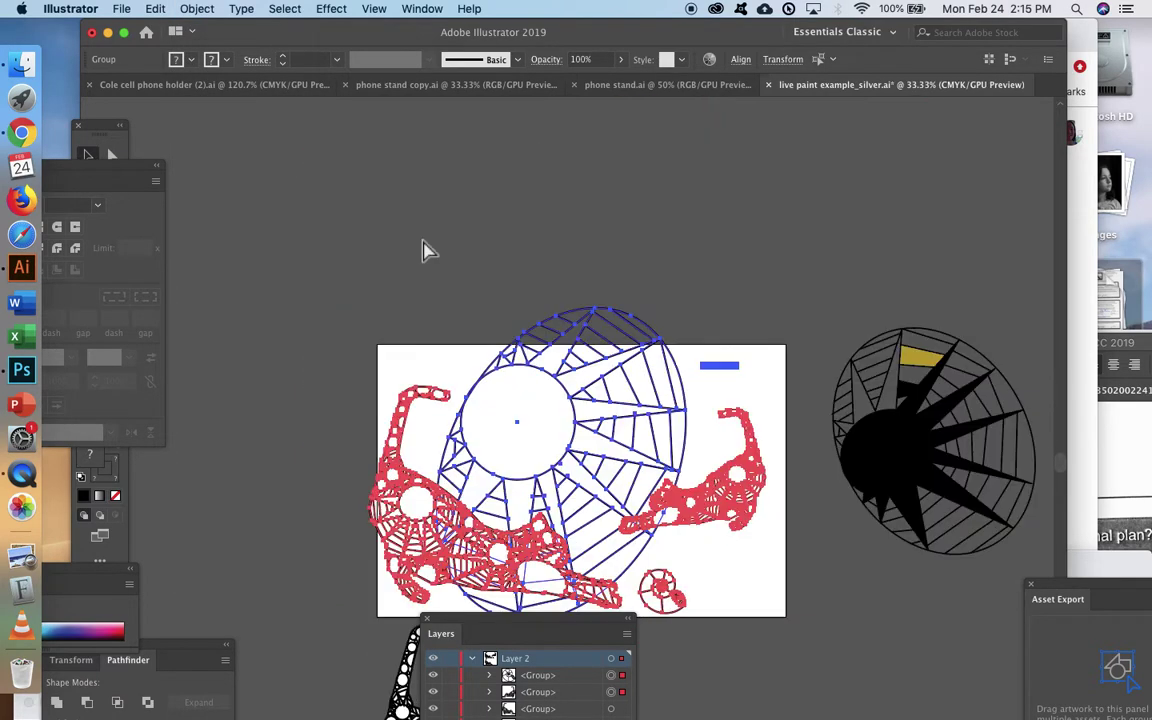
pyautogui.scroll(-4, 393, 320)
pyautogui.scroll(-2, 393, 333)
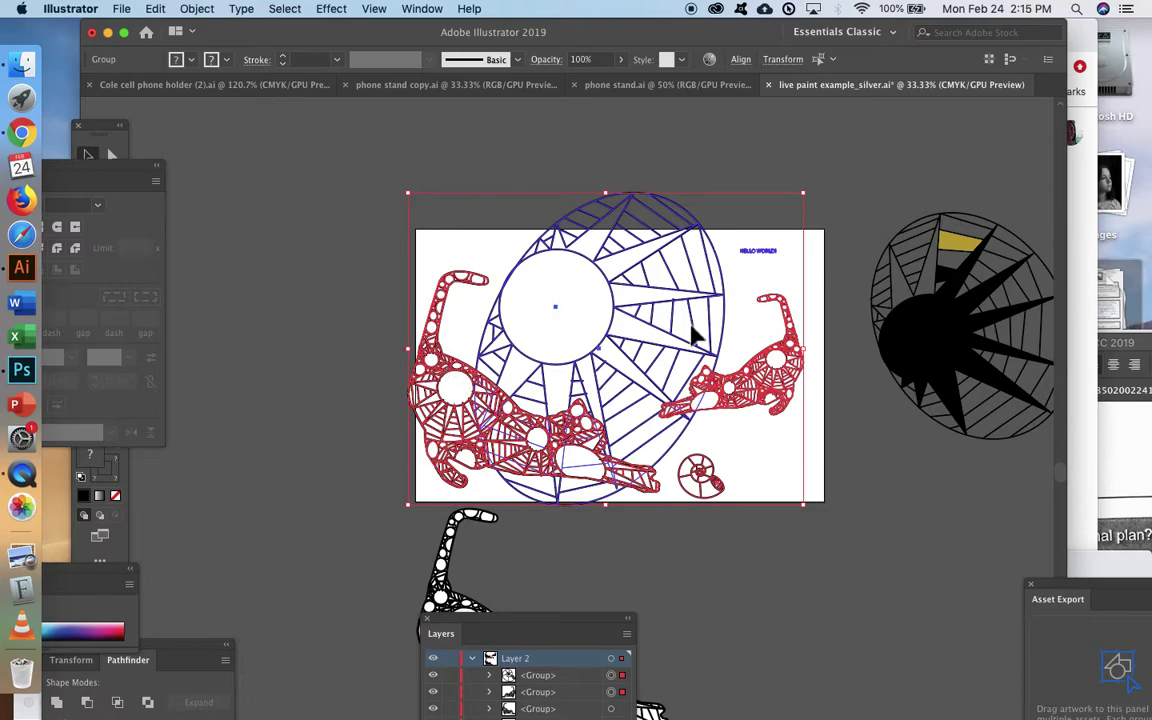
pyautogui.click(405, 259)
pyautogui.moveTo(380, 210); pyautogui.dragTo(782, 484)
pyautogui.press('k')
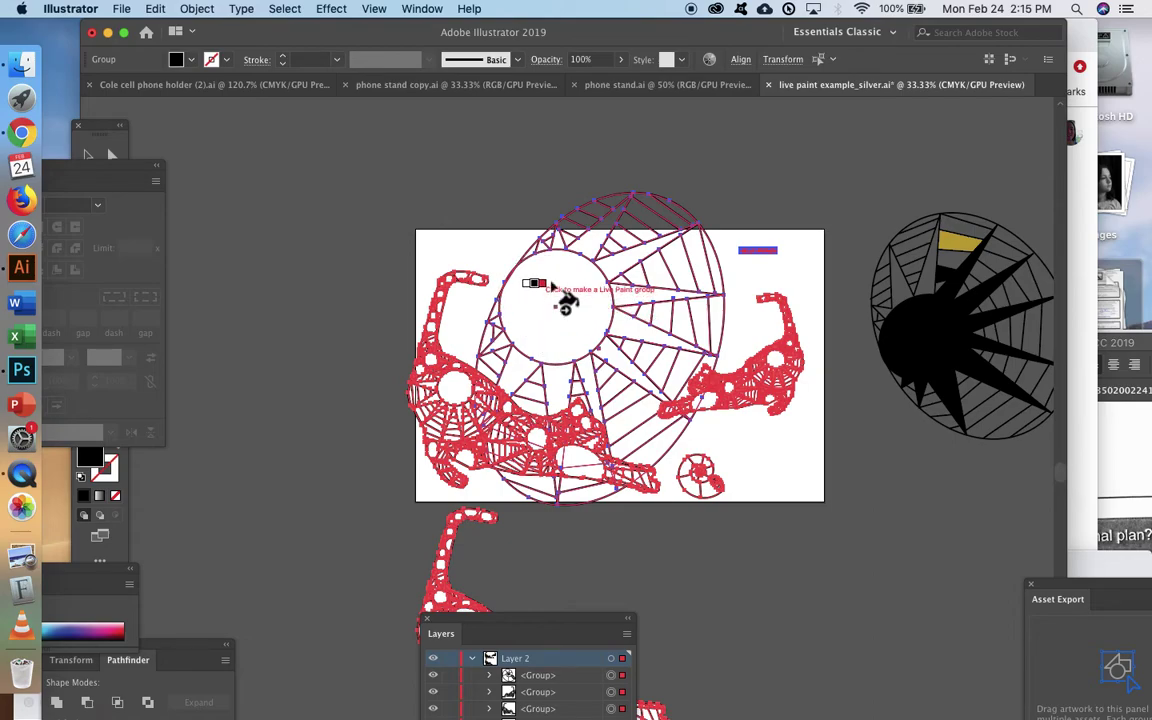
pyautogui.click(197, 8)
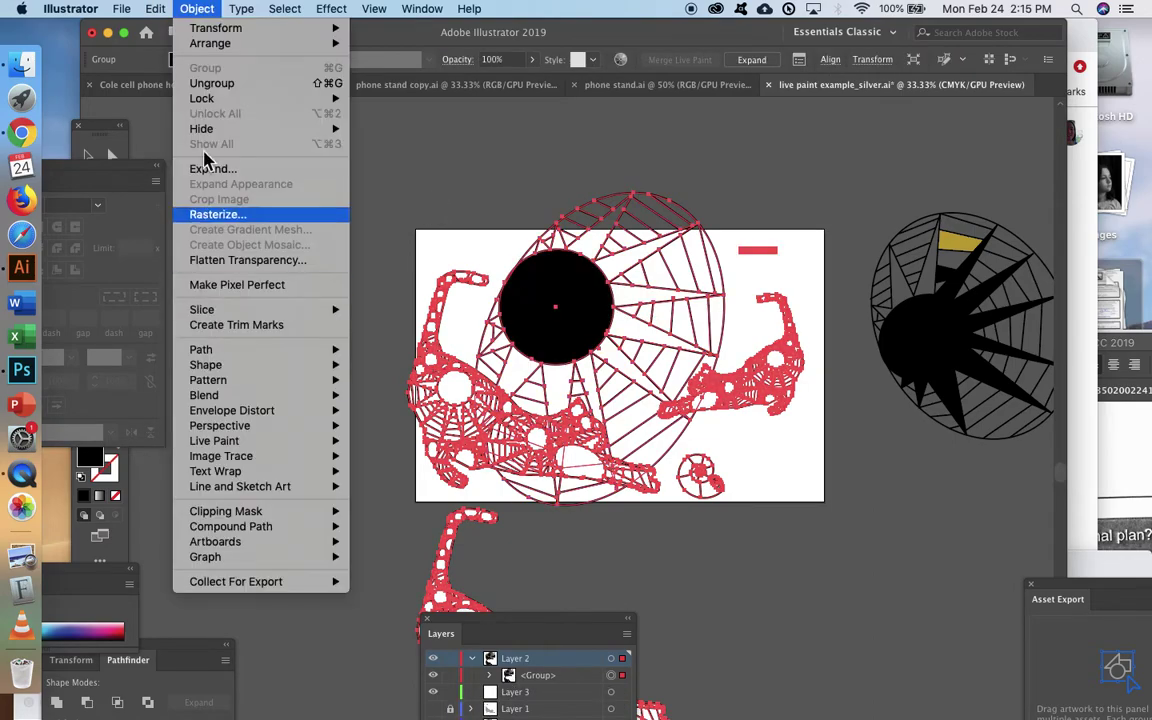
# Look up which Live Paint commands are available for the selected Live Paint group
pyautogui.moveTo(241, 10)
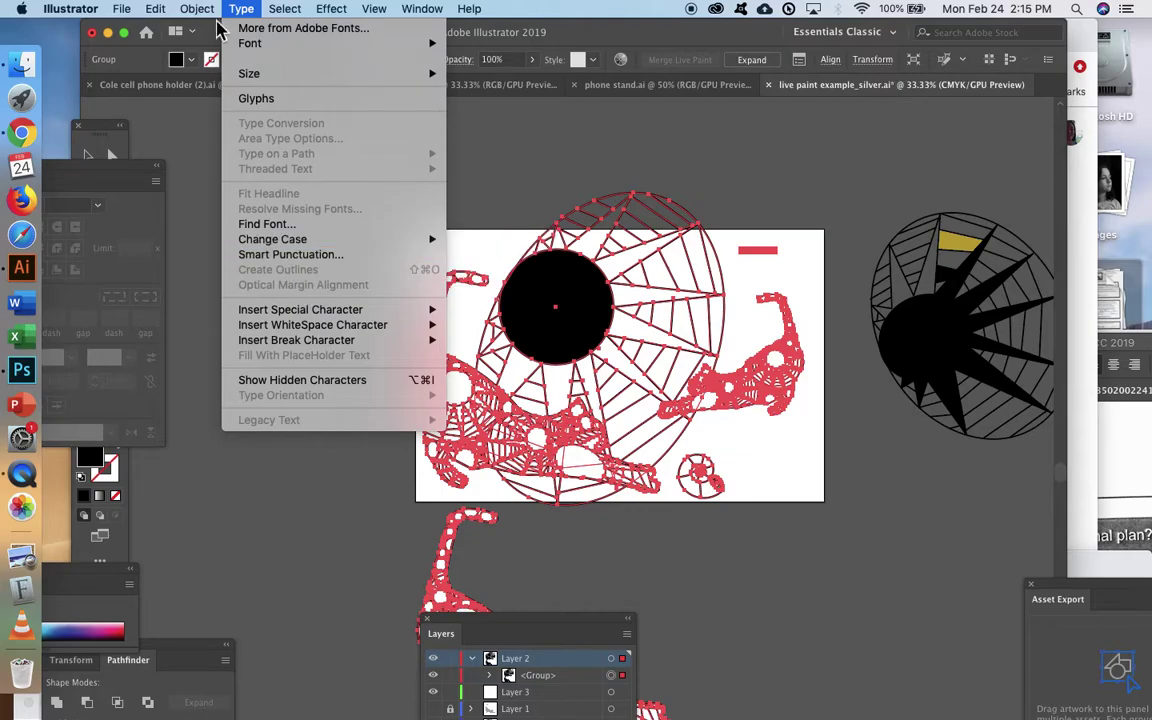
pyautogui.moveTo(197, 8)
pyautogui.moveTo(250, 441)
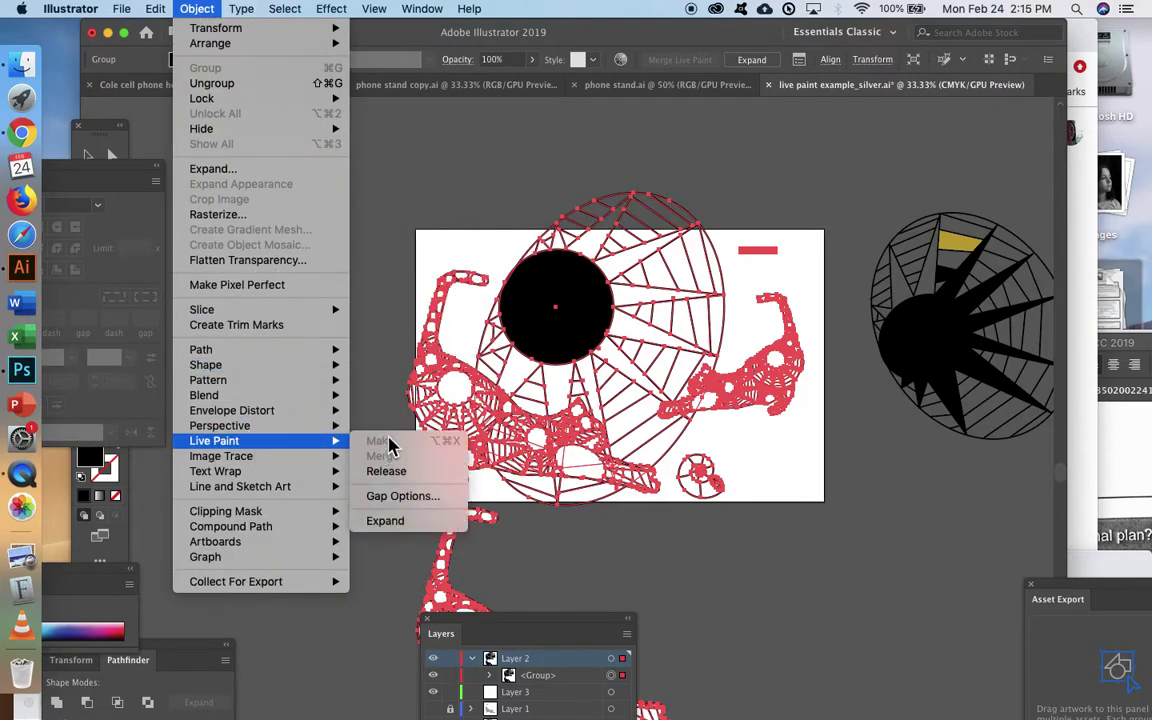
pyautogui.click(518, 393)
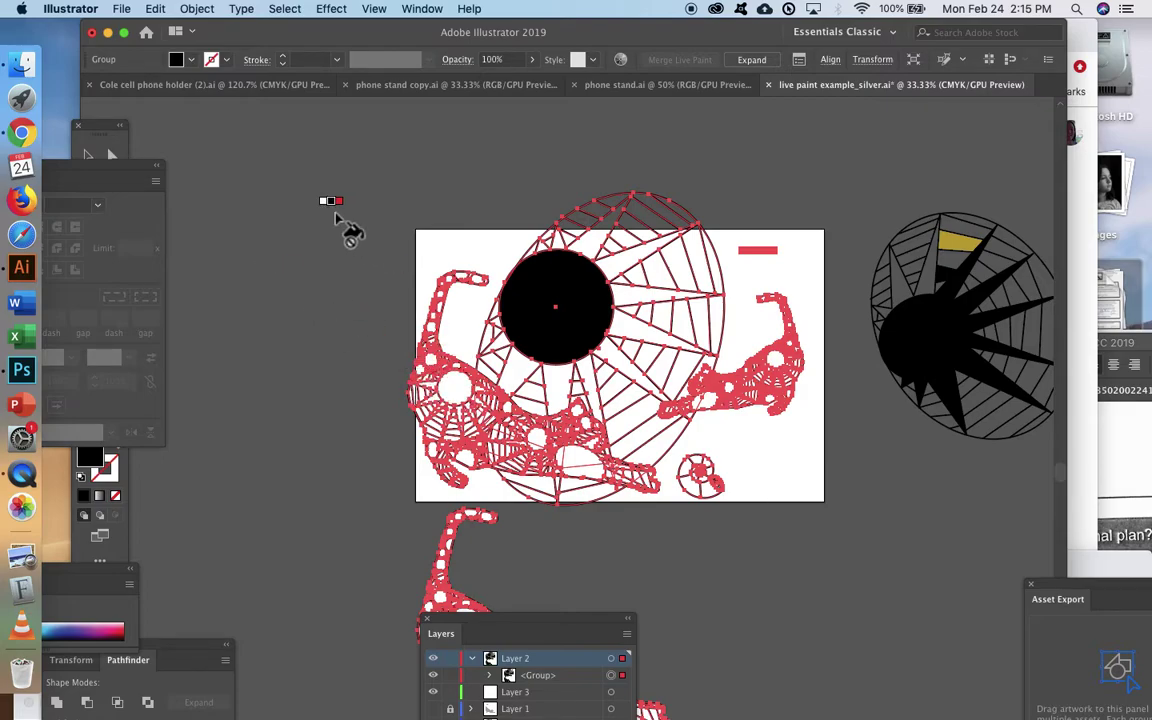
# Move the Stroke panel clear of the tools and select the Live Paint group of cats, sun web and text with the Selection tool
pyautogui.moveTo(128, 178); pyautogui.dragTo(210, 186)
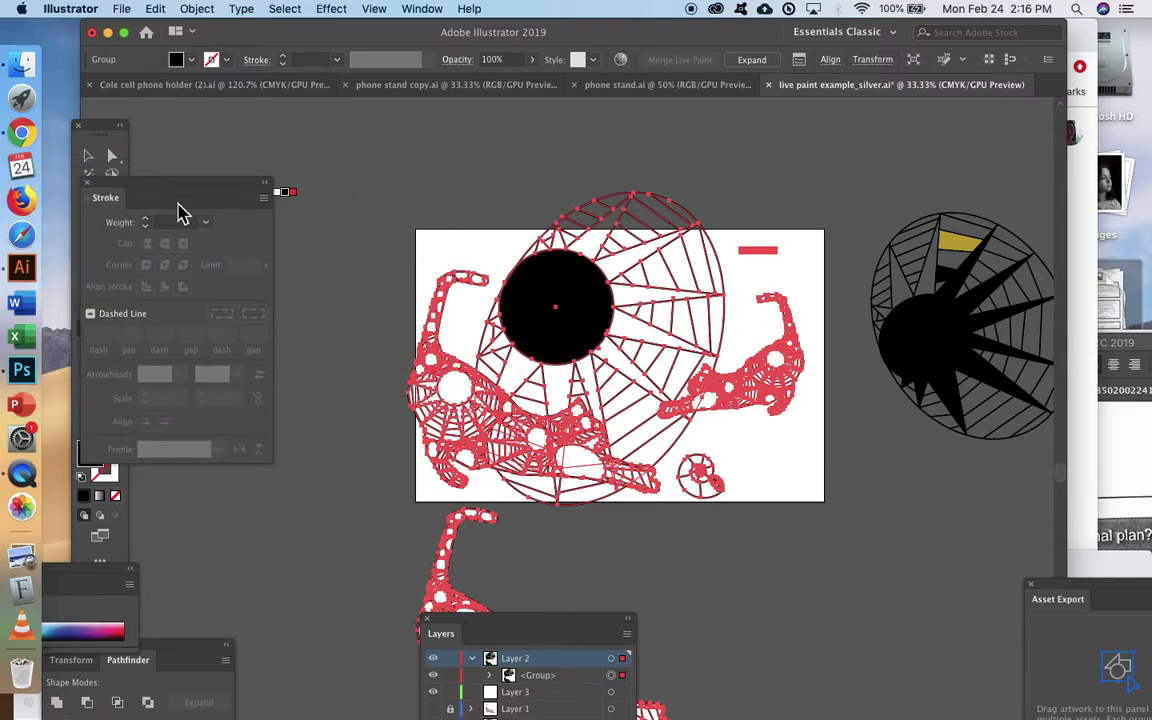
pyautogui.click(89, 156)
pyautogui.click(437, 268)
pyautogui.press('super+equal')
pyautogui.press('super+equal')
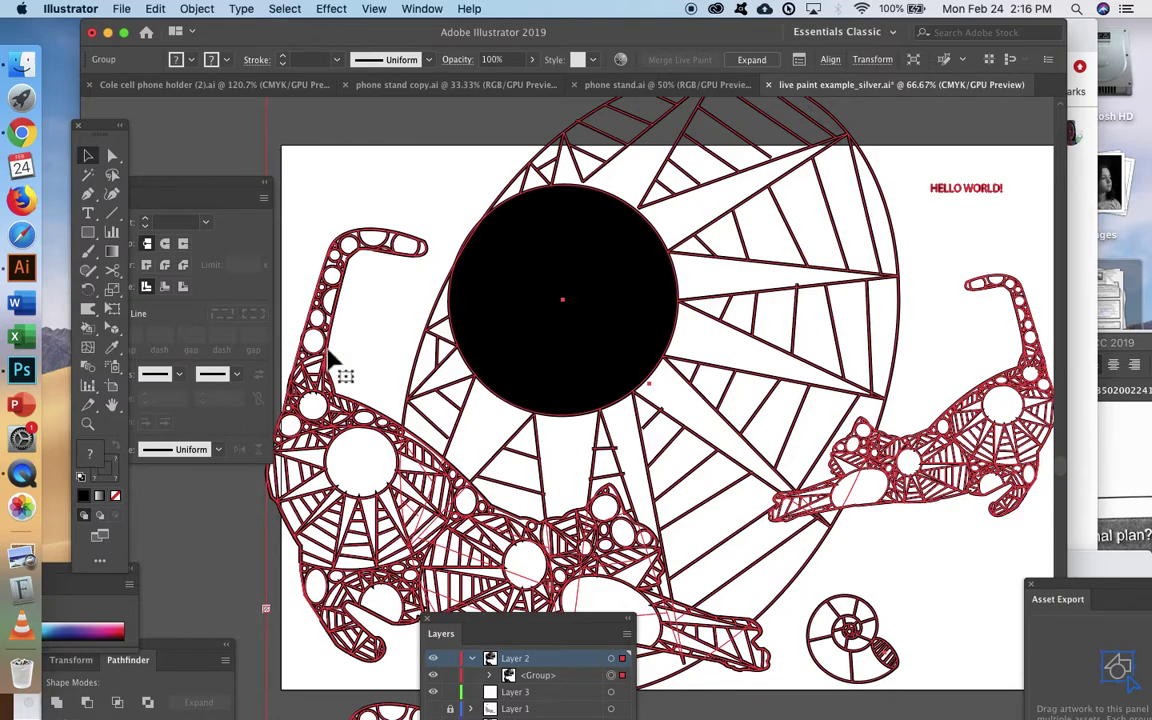
pyautogui.press('super+minus')
pyautogui.press('super+minus')
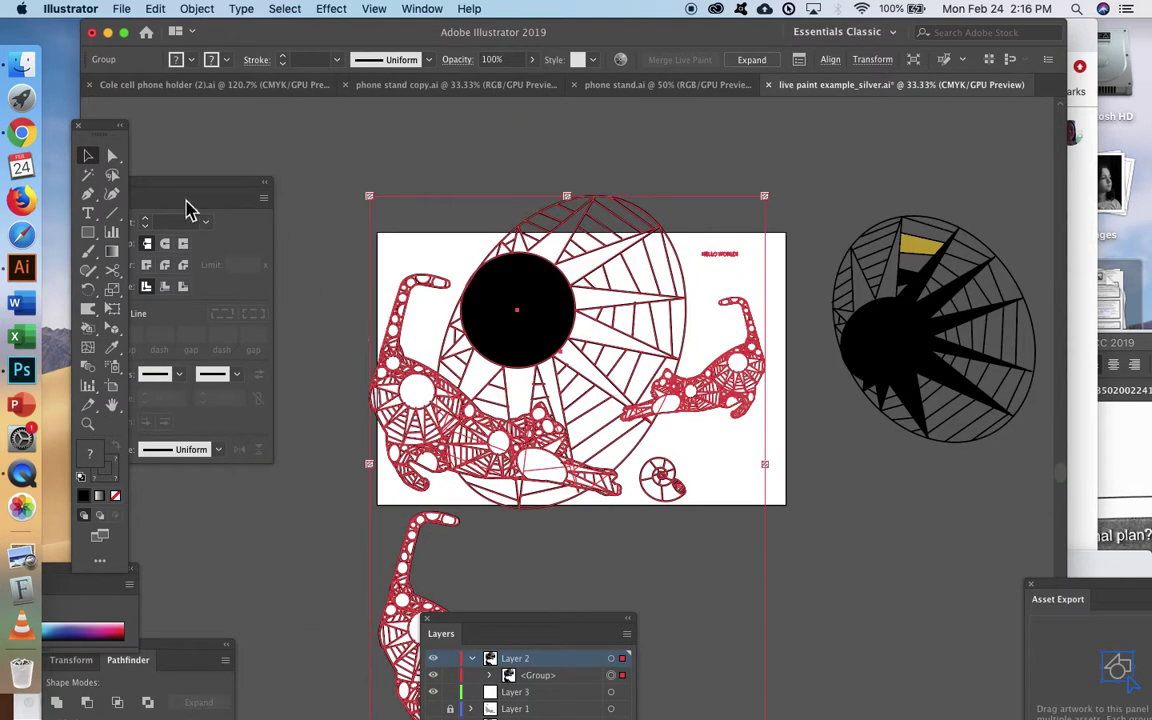
# Try to cover the artboard with a black-filled rectangle selected together with the artwork, and undo the rectangle
pyautogui.click(88, 231)
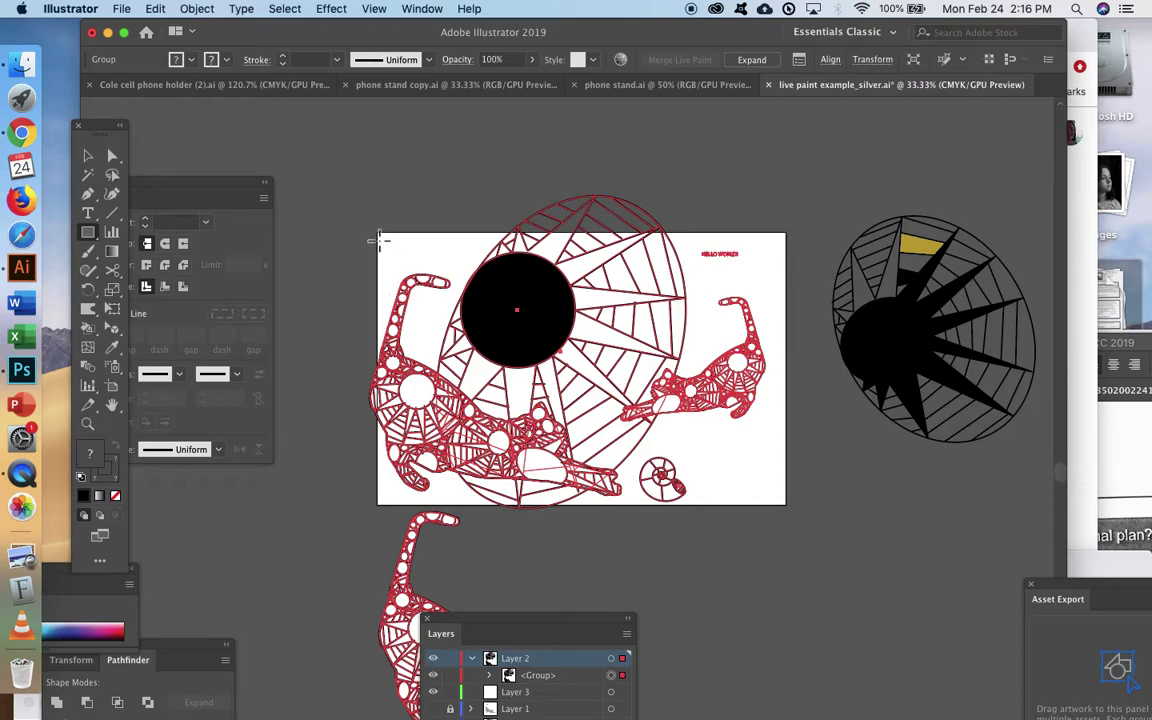
pyautogui.moveTo(379, 237); pyautogui.dragTo(785, 505)
pyautogui.click(88, 155)
pyautogui.moveTo(322, 180); pyautogui.dragTo(773, 512)
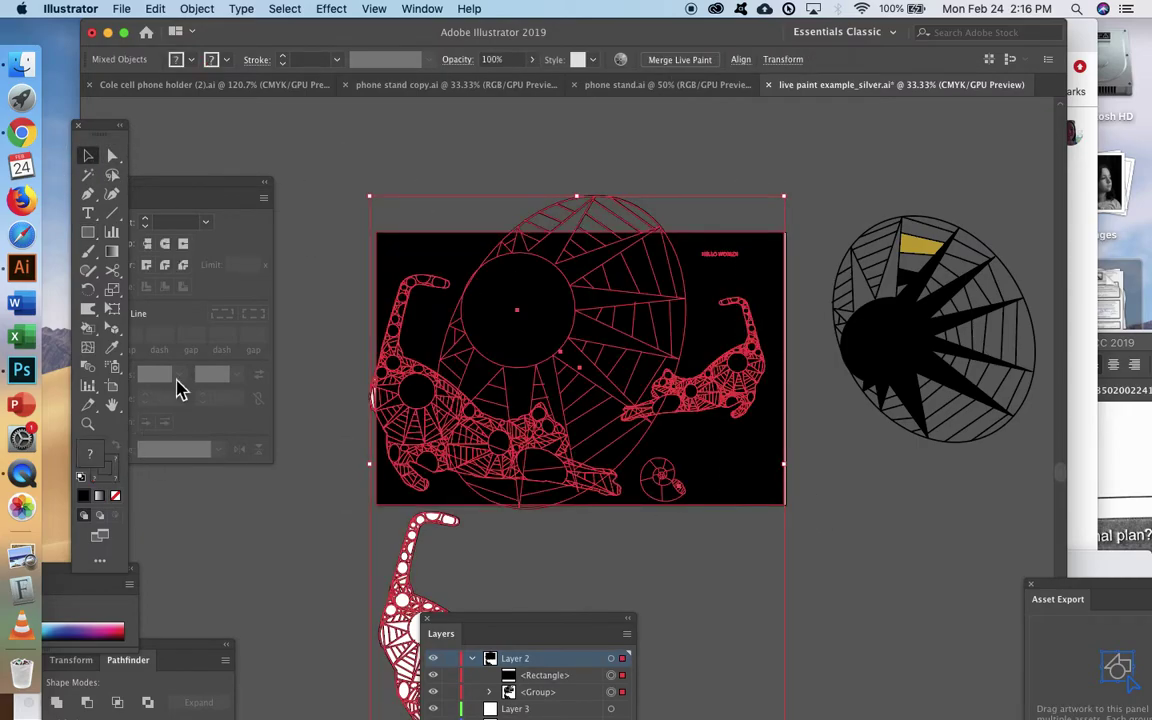
pyautogui.click(157, 9)
pyautogui.click(195, 28)
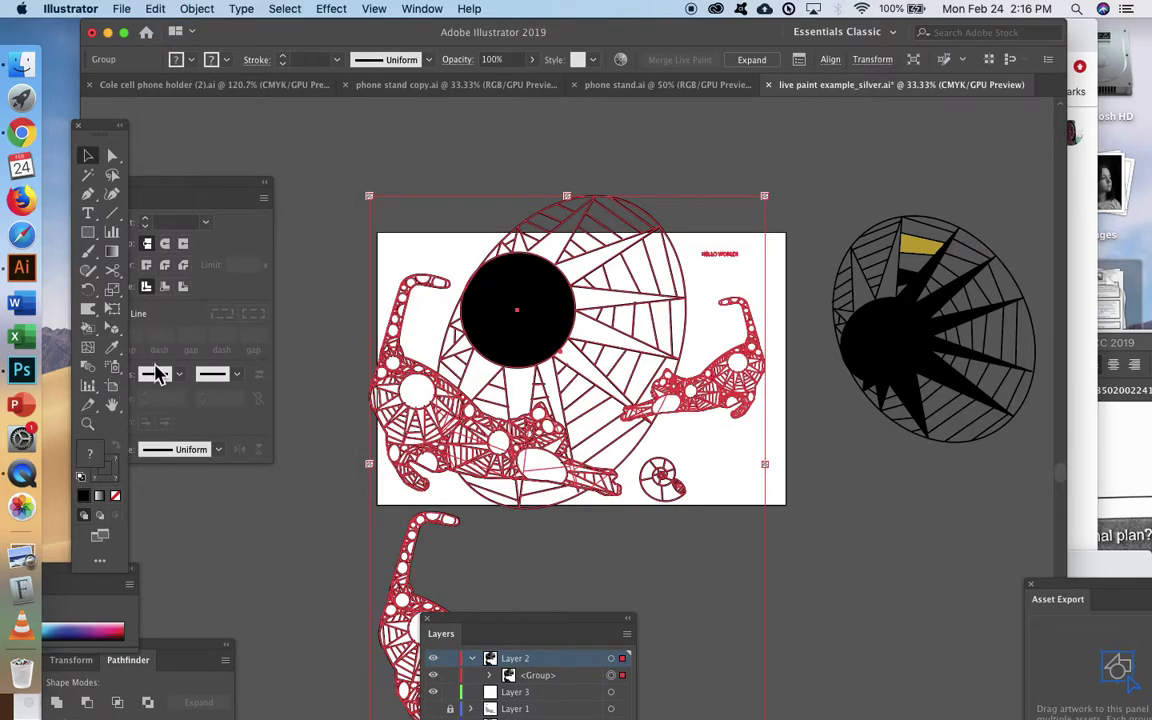
# Draw a rectangle around the whole artboard with no fill and a 1 pt black stroke
pyautogui.click(337, 322)
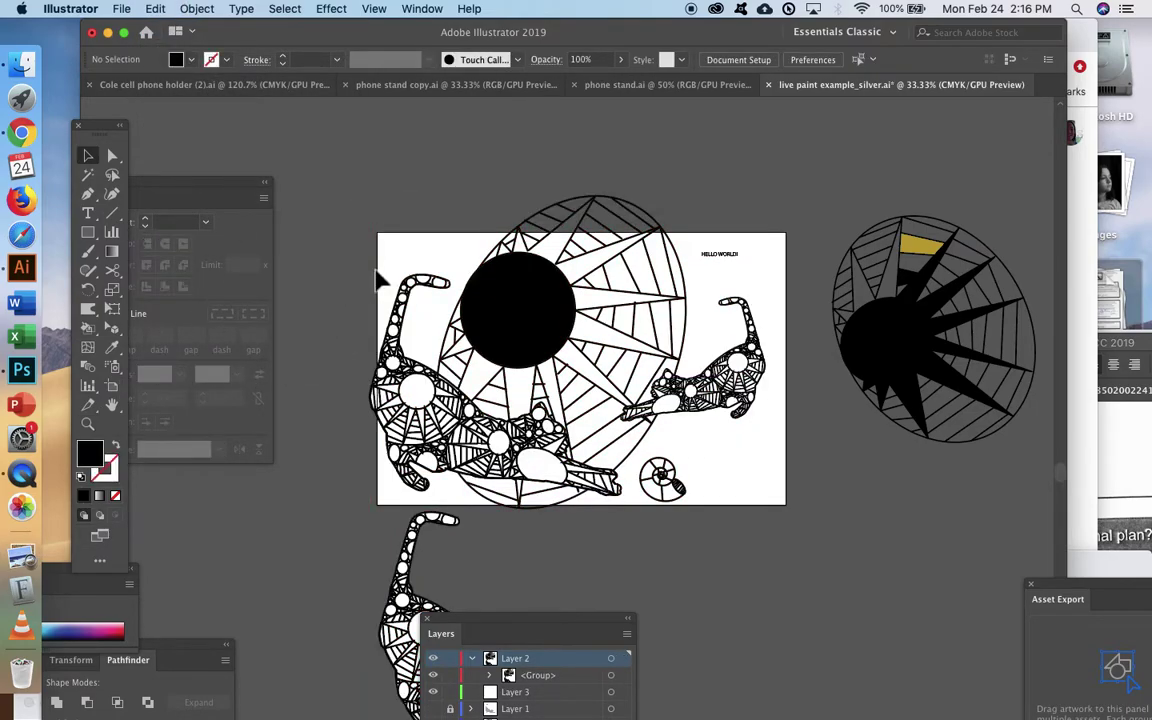
pyautogui.click(88, 231)
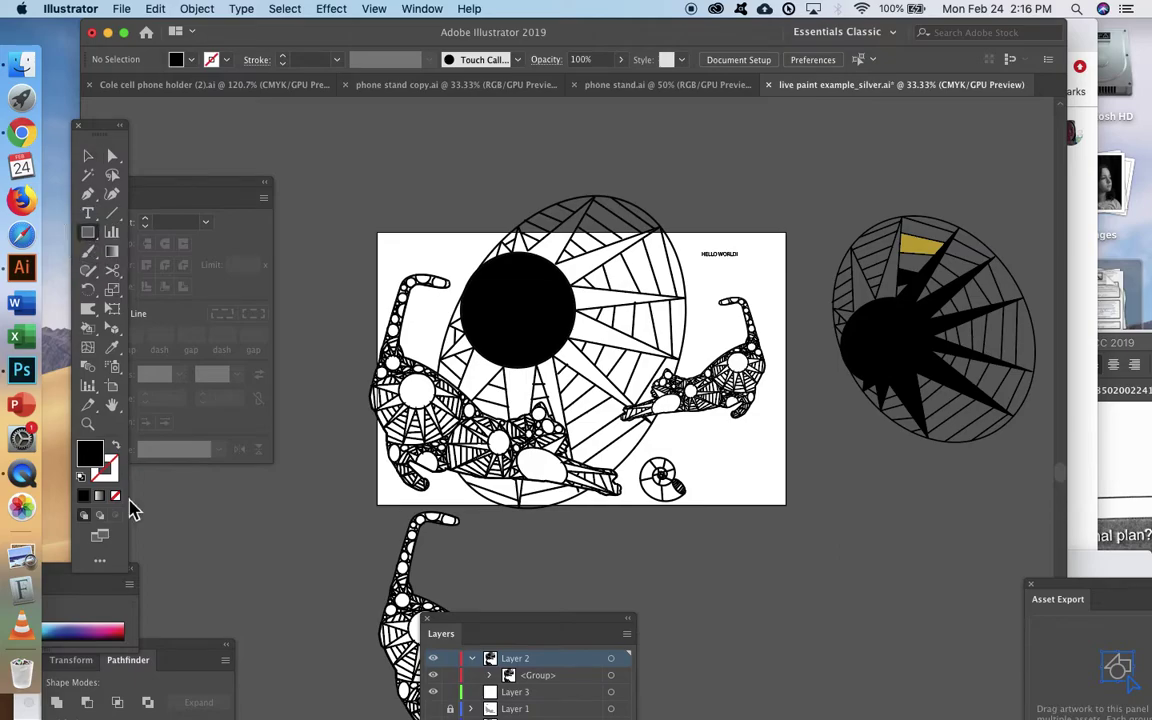
pyautogui.click(117, 447)
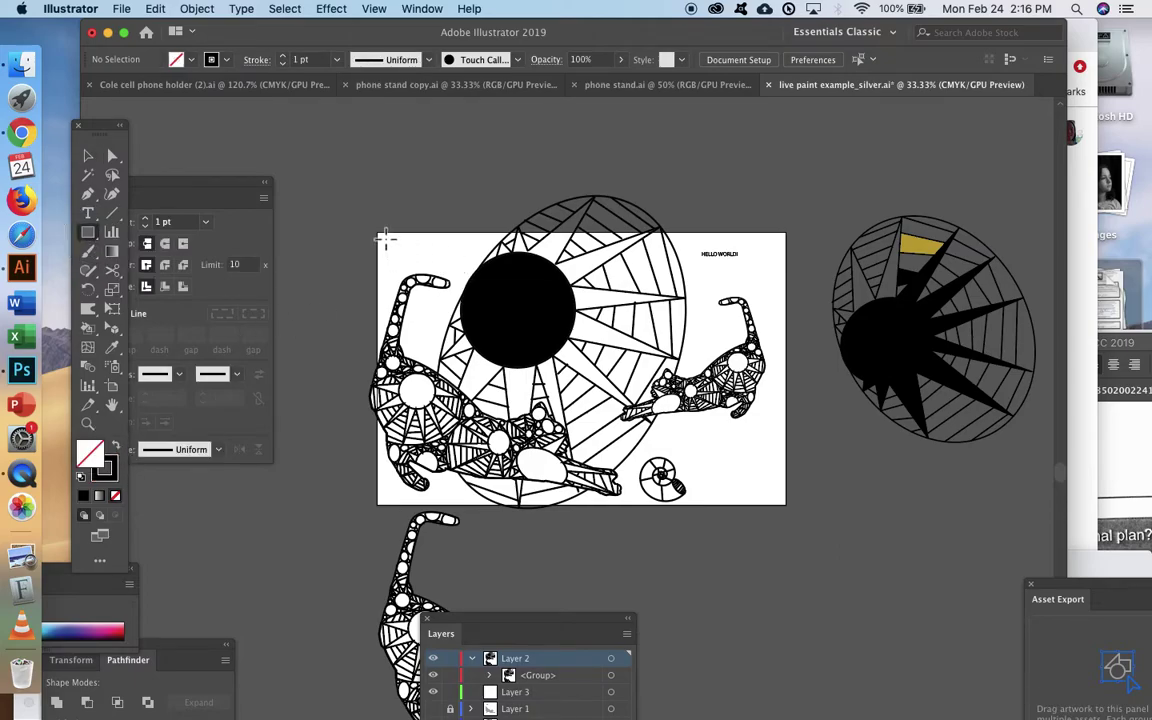
pyautogui.moveTo(384, 237)
pyautogui.mouseDown()
pyautogui.moveTo(760, 458)
pyautogui.moveTo(805, 523)
pyautogui.moveTo(785, 503)
pyautogui.mouseUp()
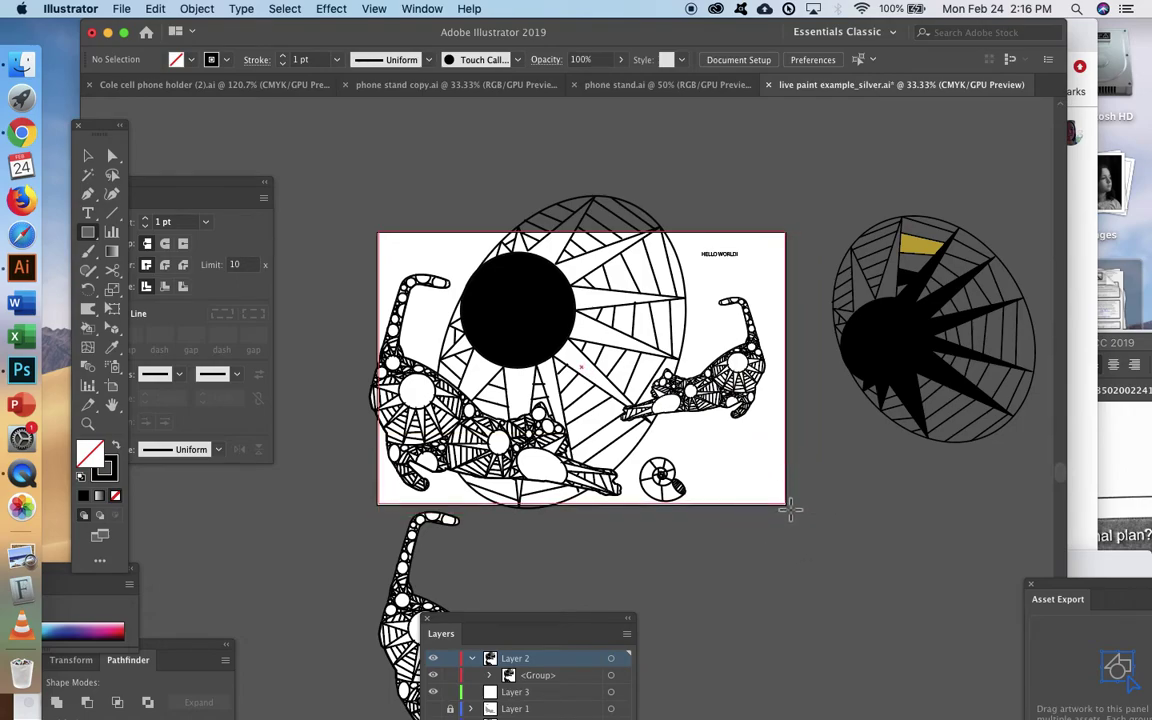
# Select the border rectangle together with the artboard artwork and combine them into one Live Paint group
pyautogui.click(88, 156)
pyautogui.moveTo(345, 180)
pyautogui.mouseDown()
pyautogui.moveTo(738, 470)
pyautogui.moveTo(835, 565)
pyautogui.moveTo(818, 517)
pyautogui.mouseUp()
pyautogui.click(197, 8)
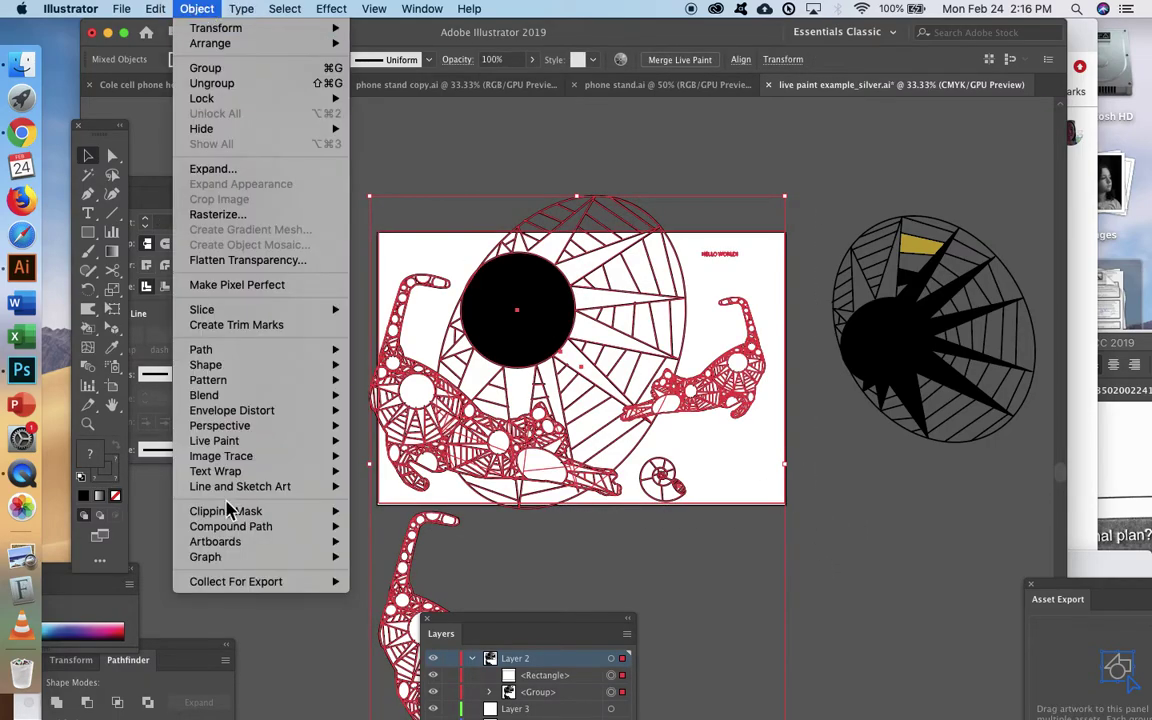
pyautogui.moveTo(230, 441)
pyautogui.click(424, 443)
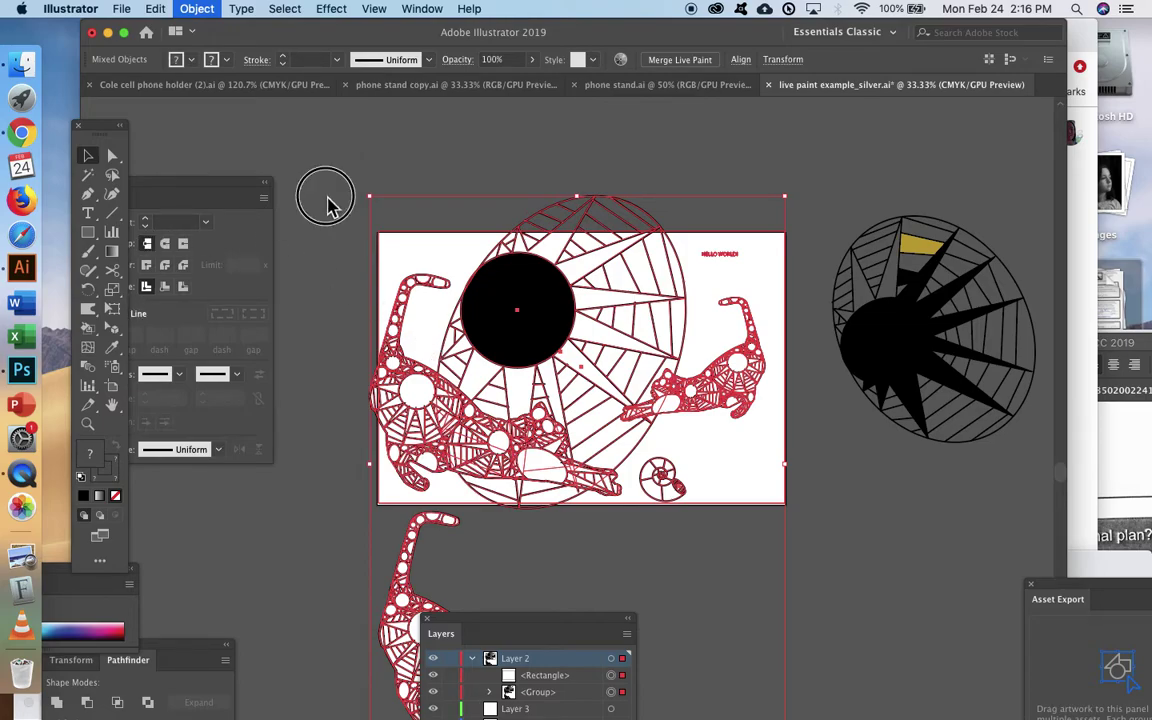
# Swap the fill to black and paint two sun web regions between the lower-right rays with the Live Paint Bucket
pyautogui.click(330, 207)
pyautogui.press('k')
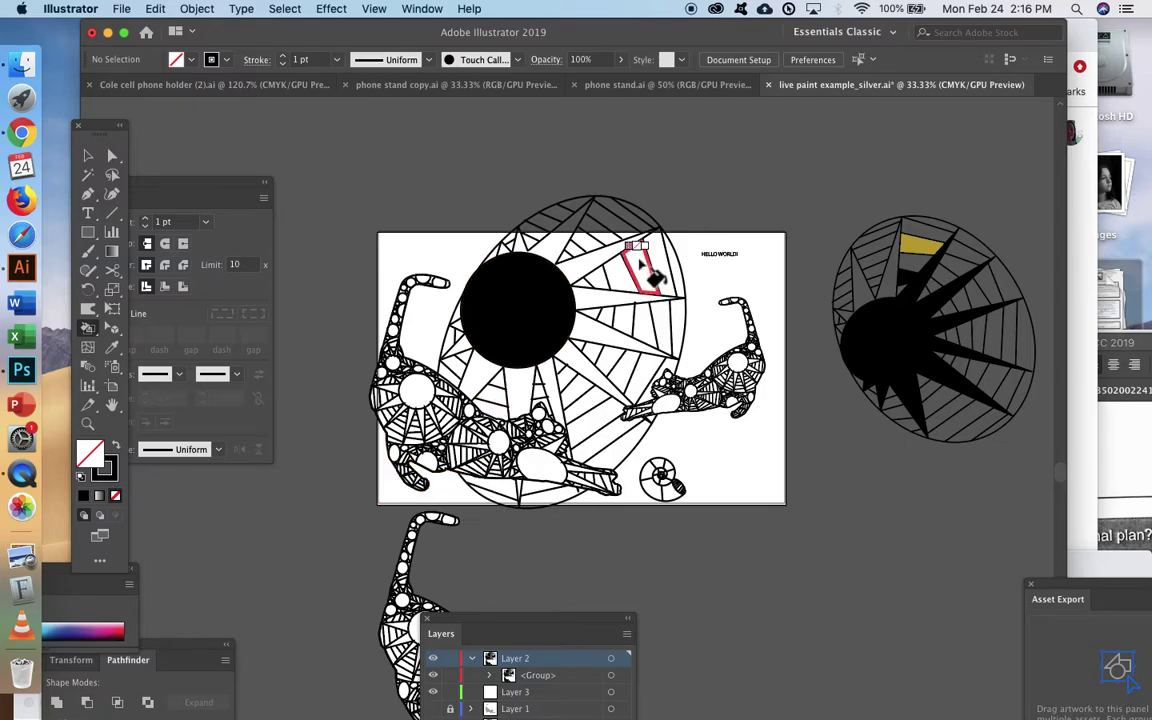
pyautogui.hscroll(5, 600, 320)
pyautogui.scroll(2, 600, 320)
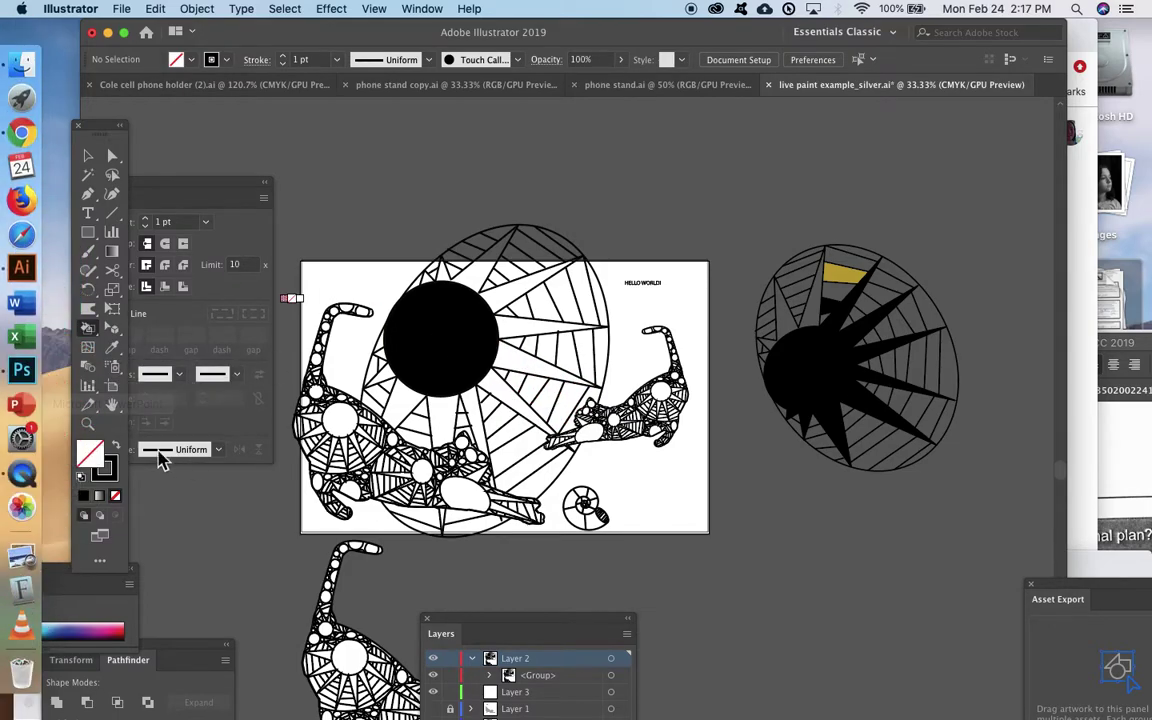
pyautogui.click(115, 445)
pyautogui.click(512, 383)
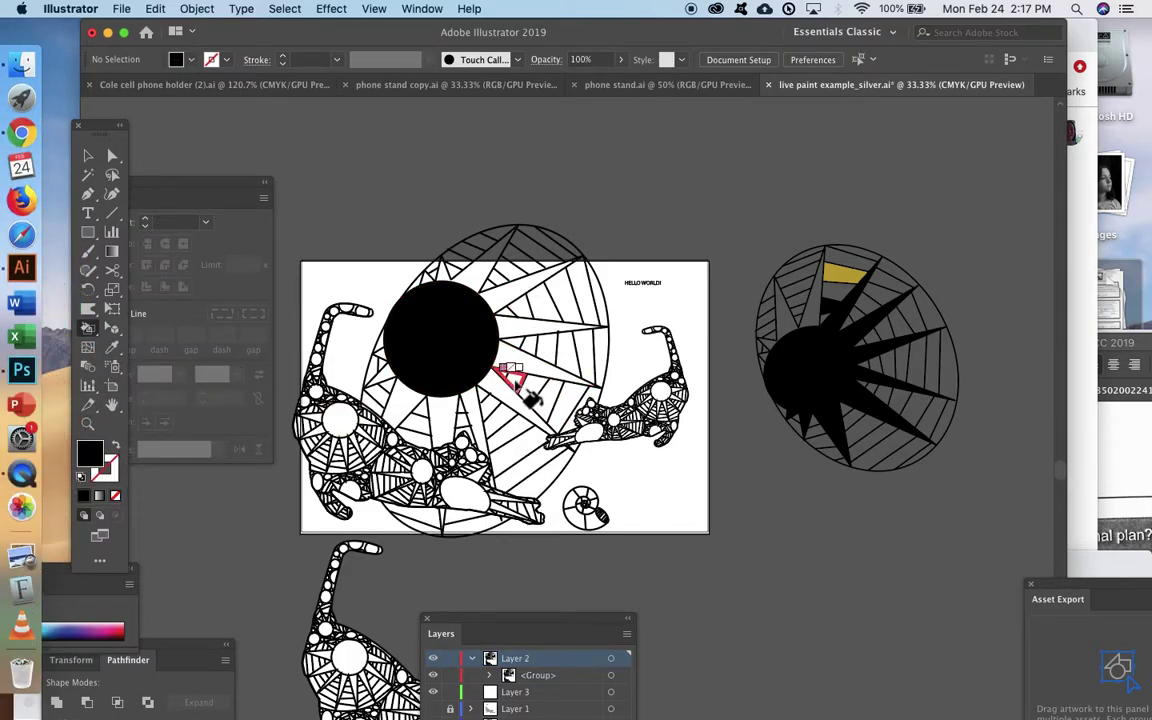
pyautogui.click(552, 405)
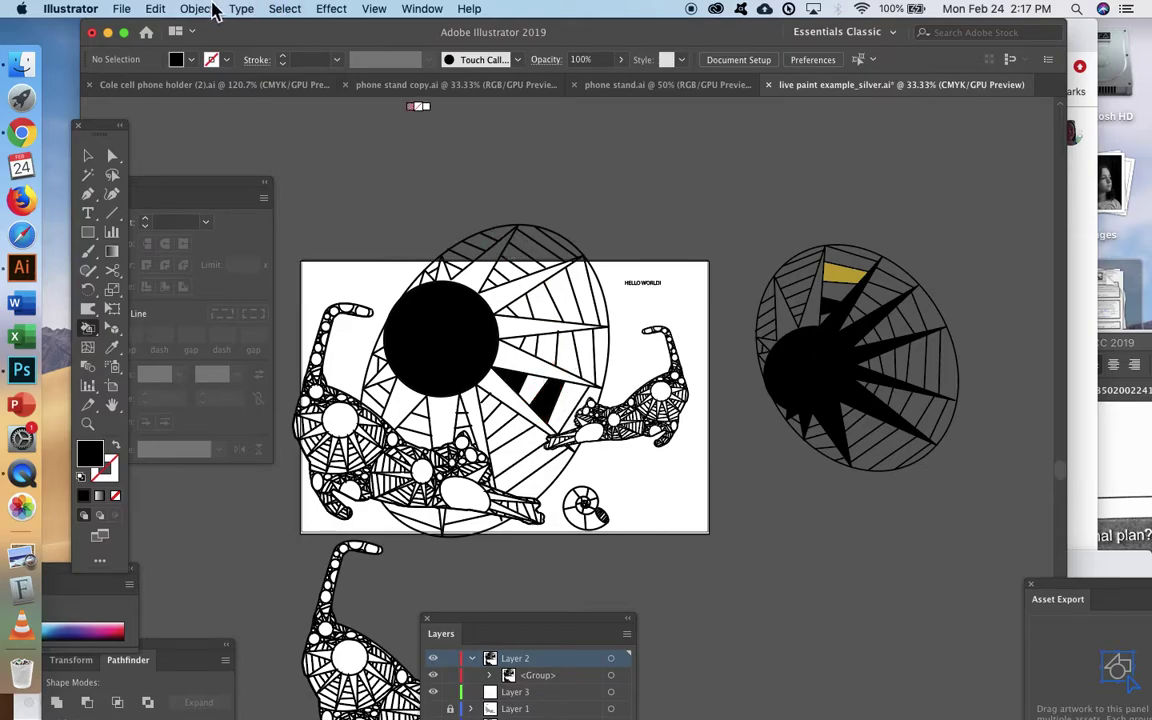